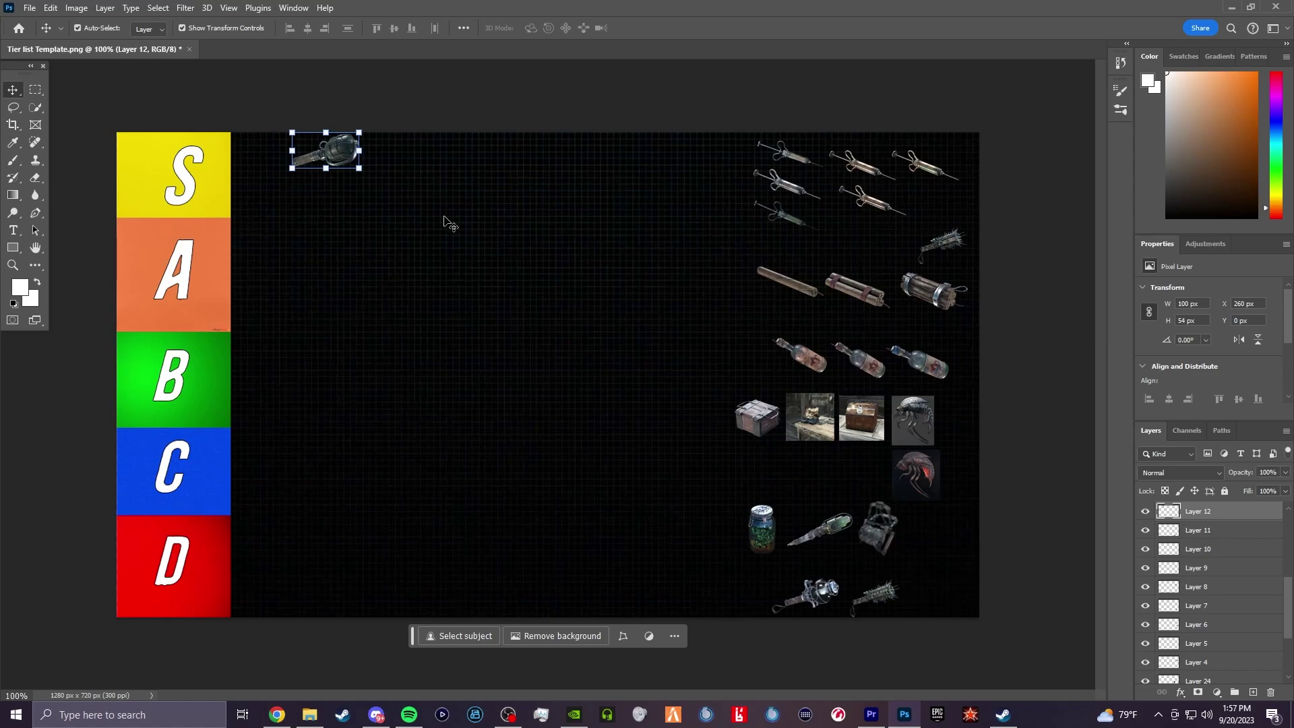
Step: Move the single dynamite stick to the start of the B row and the tied dynamite bundle to the start of the A row
left_click(808, 294)
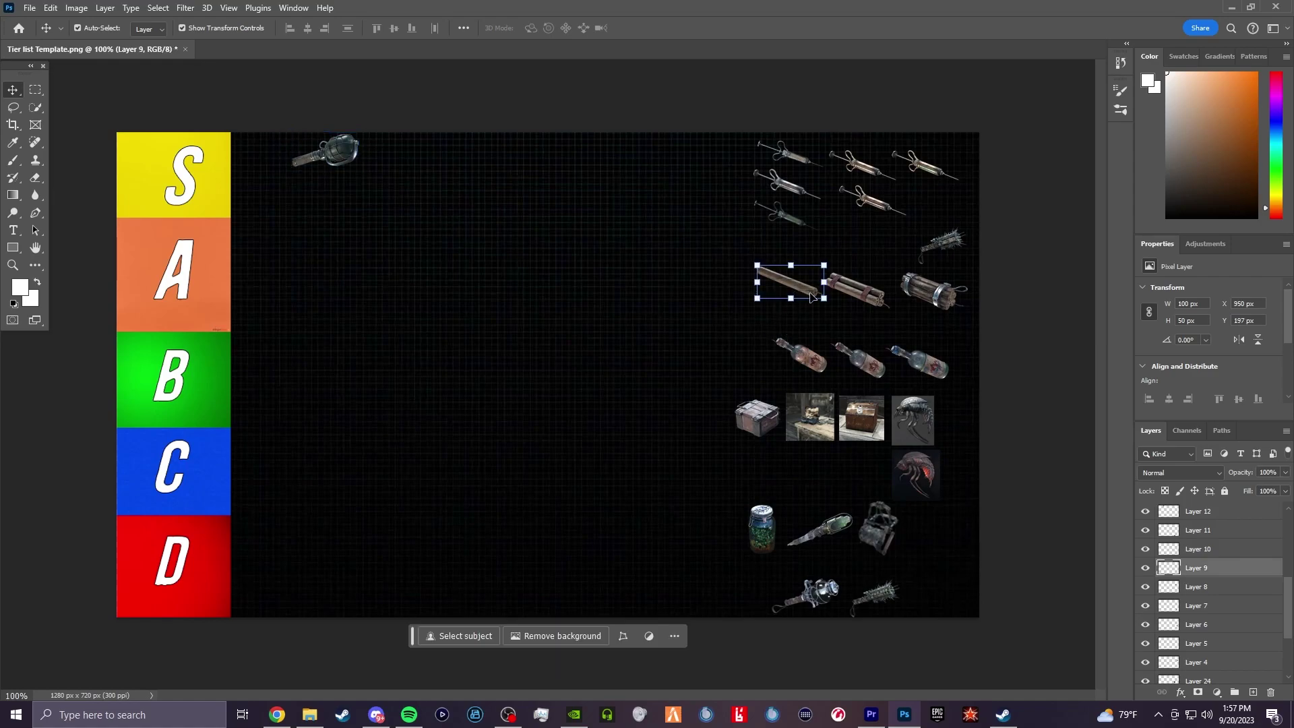
left_click_drag(808, 294, 277, 365)
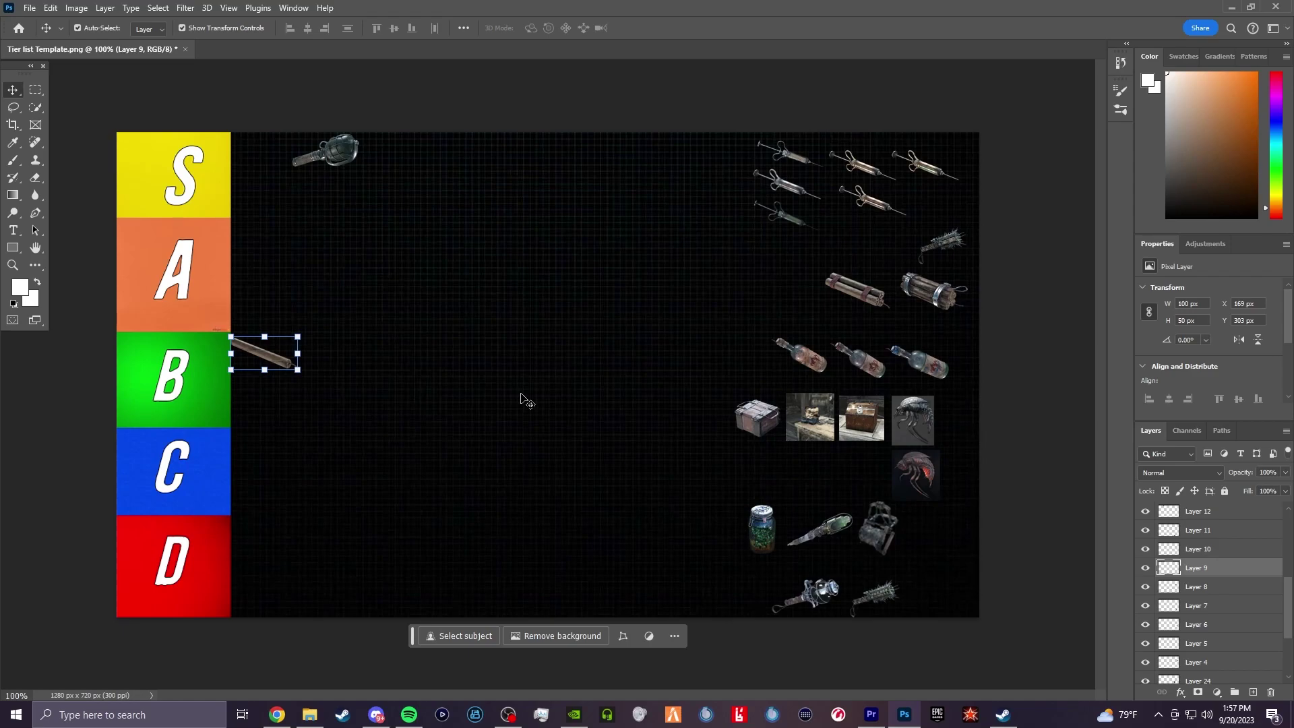
left_click(854, 293)
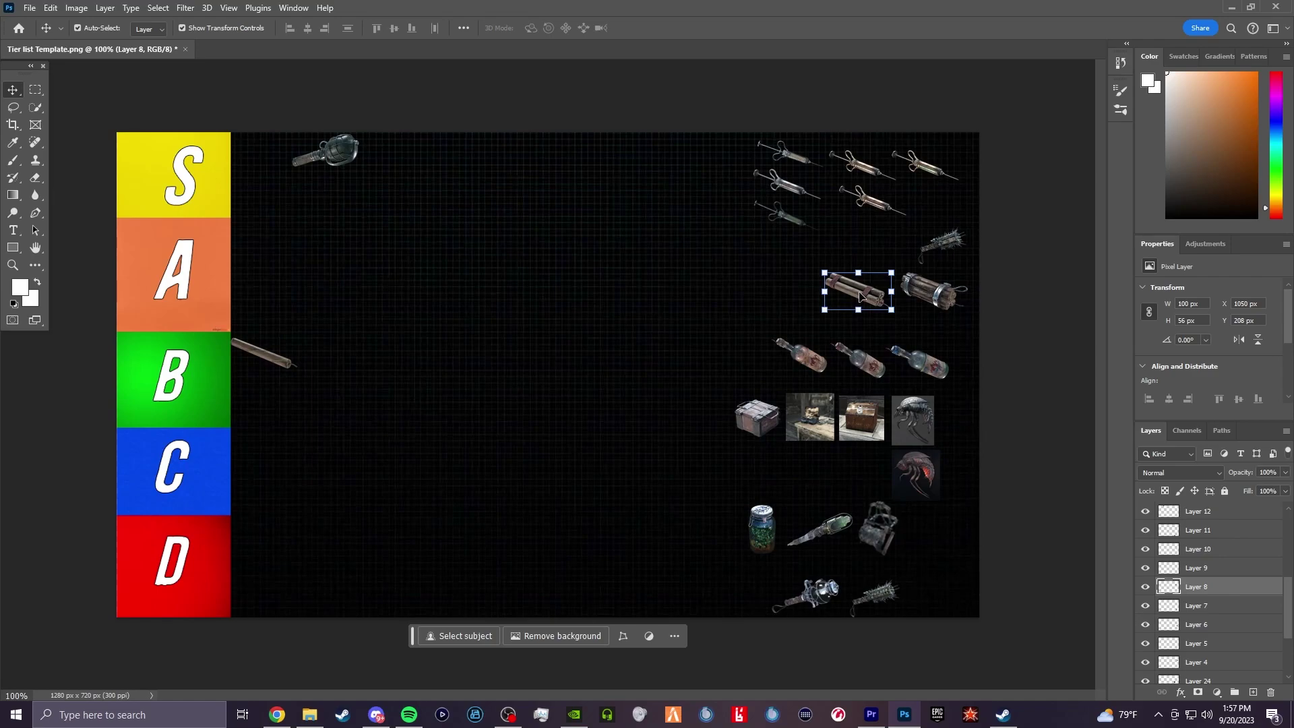
left_click_drag(859, 296, 264, 305)
Step: Nudge the single dynamite stick in the B row and the dynamite bundle in the A row slightly lower
left_click(259, 357)
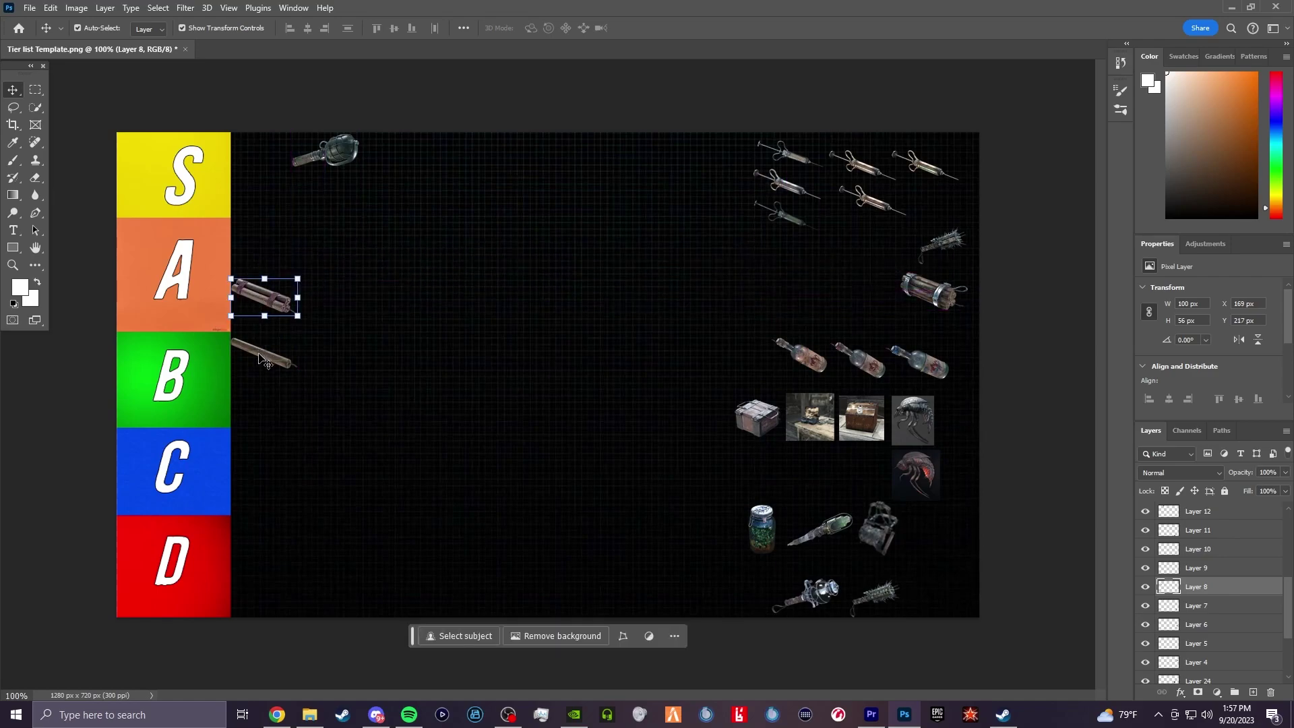
left_click_drag(259, 357, 260, 361)
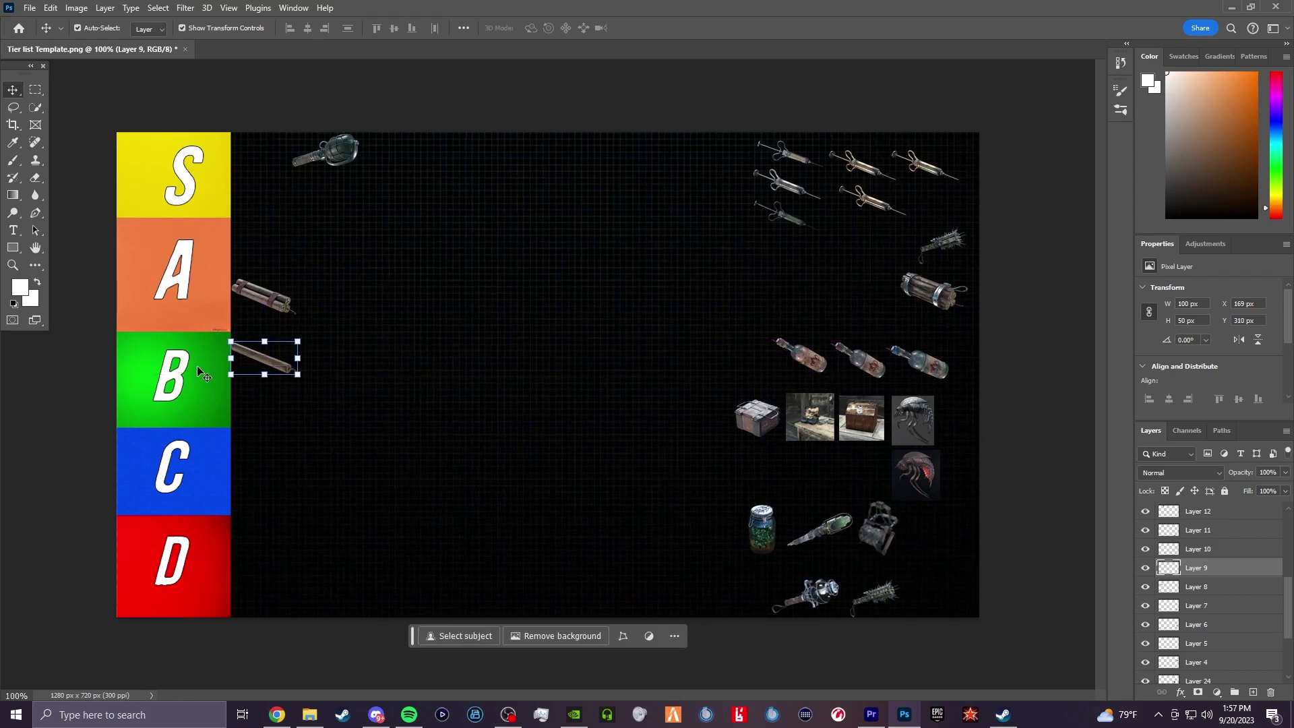
left_click(271, 297)
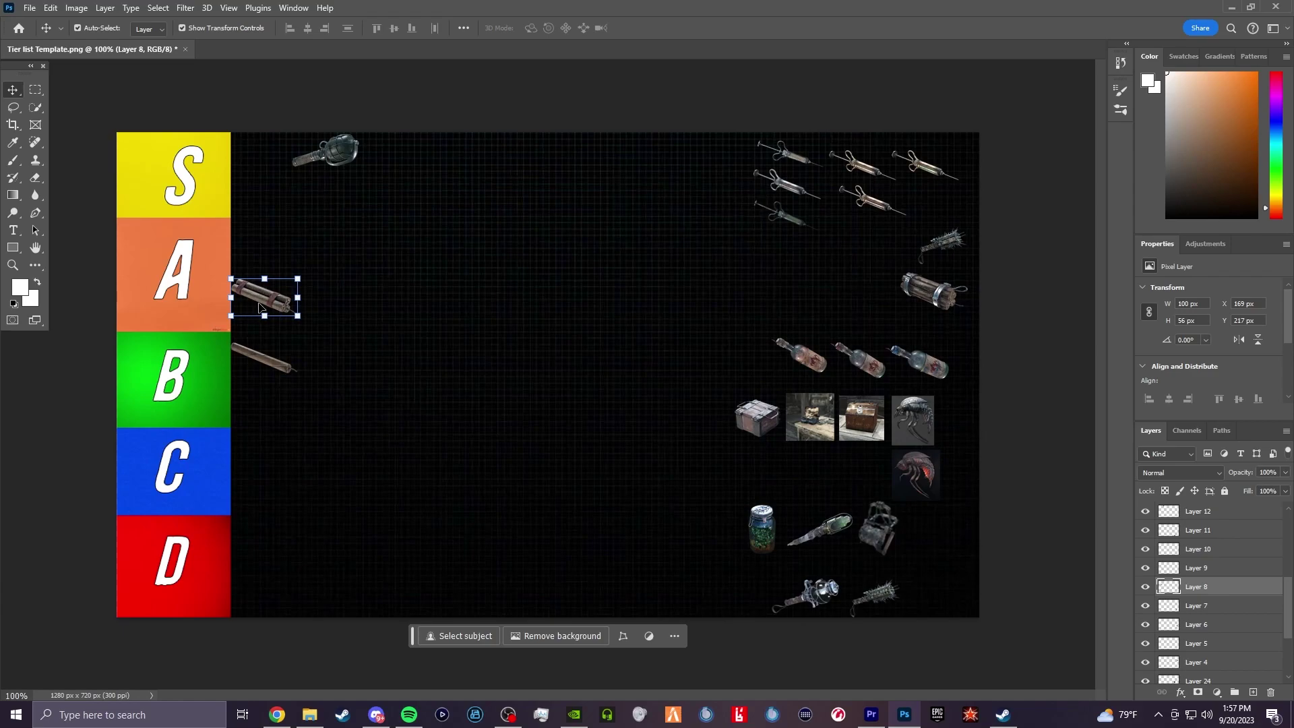
left_click_drag(260, 294, 259, 305)
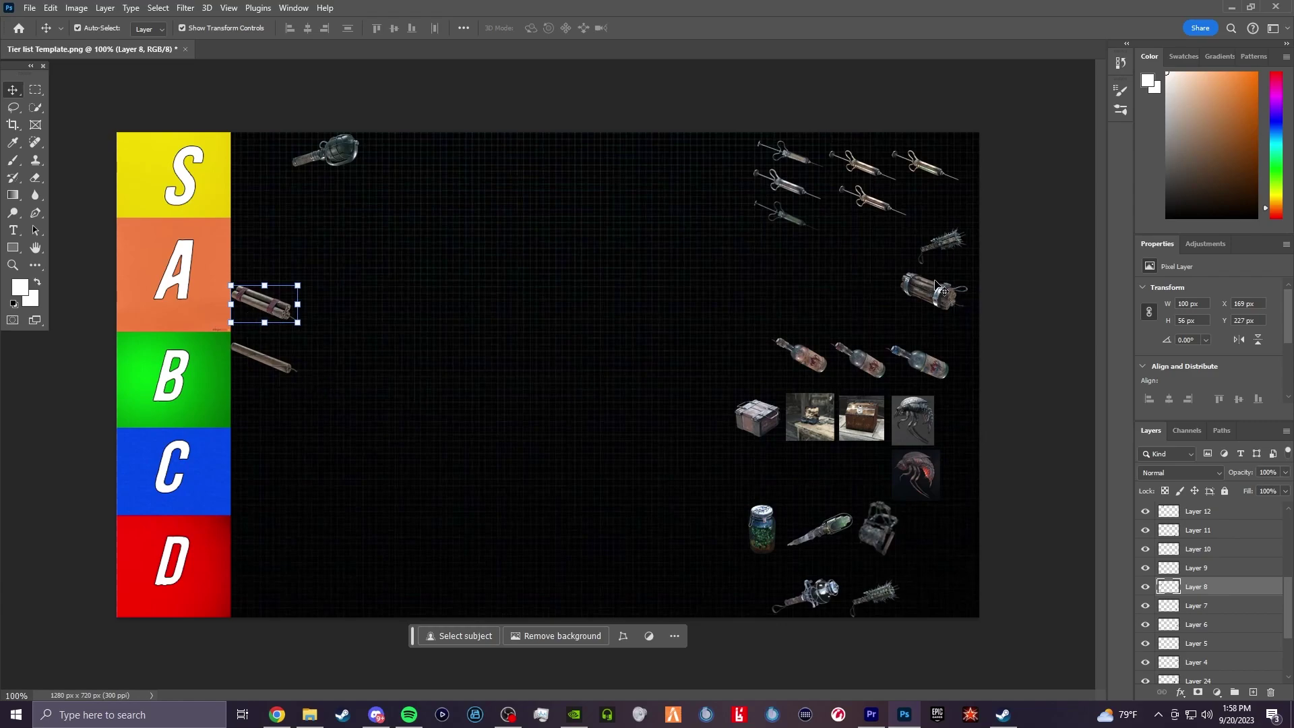
Step: Place the small spiked bomb beside the bundle in the A row, and the large metal-banded dynamite beside the stick in the B row
left_click(947, 247)
left_click_drag(949, 248, 328, 304)
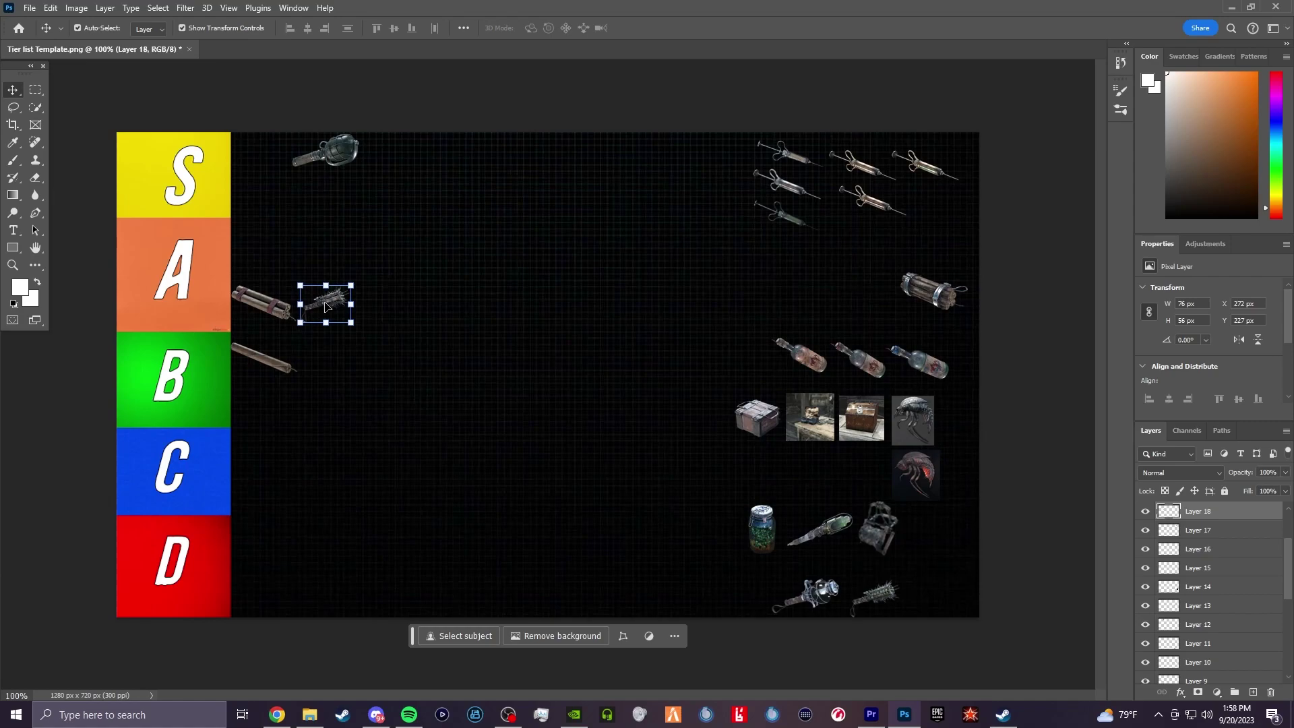
left_click(952, 296)
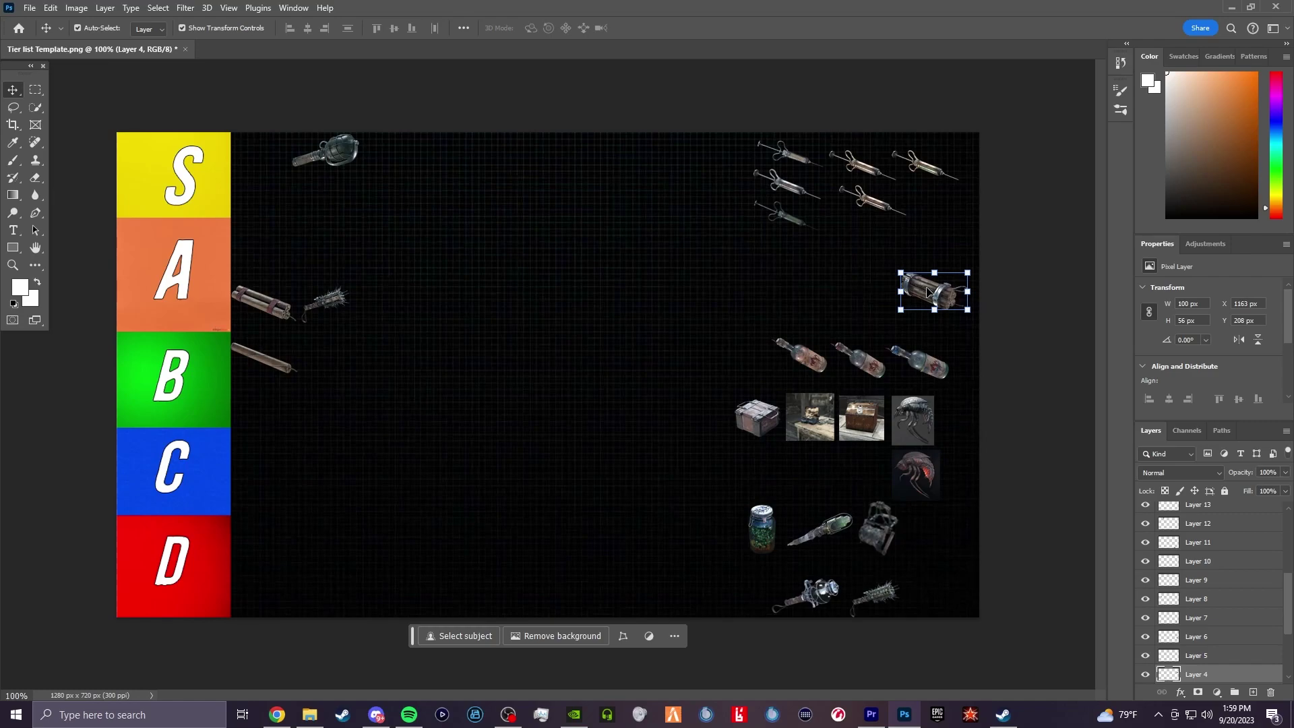
left_click_drag(927, 291, 324, 361)
left_click(271, 364)
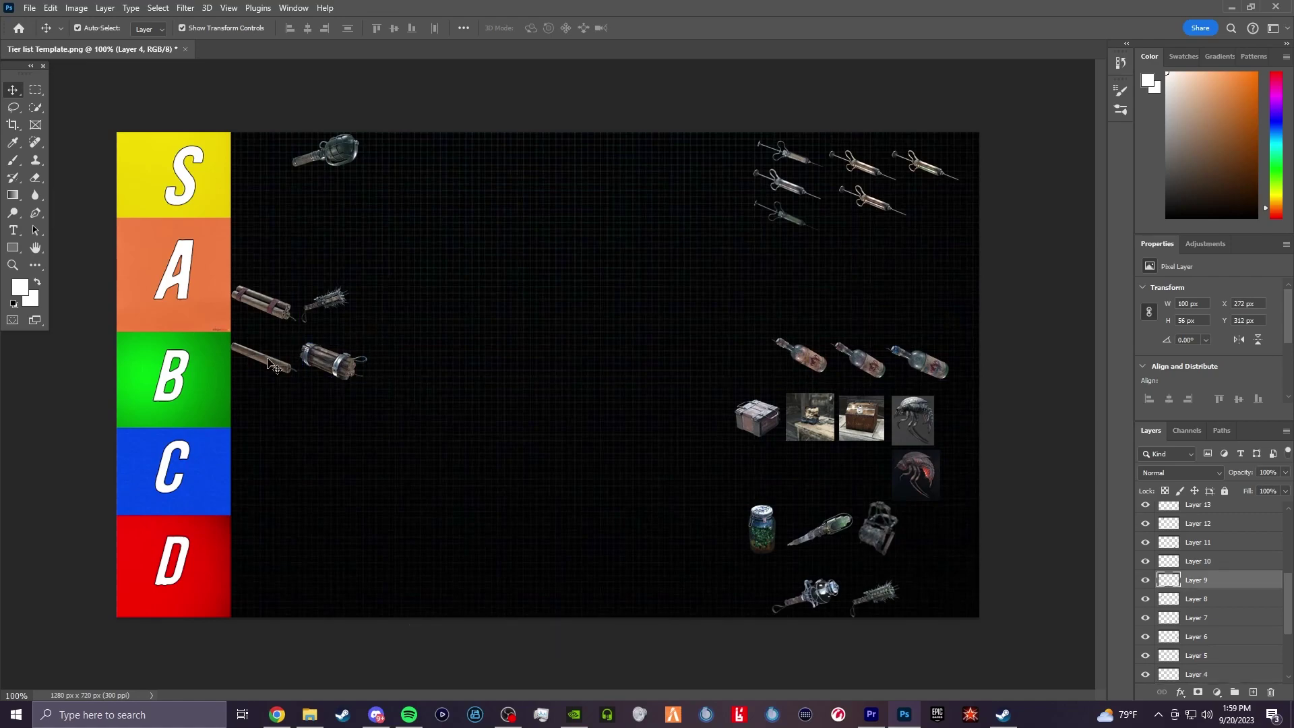
left_click(330, 369)
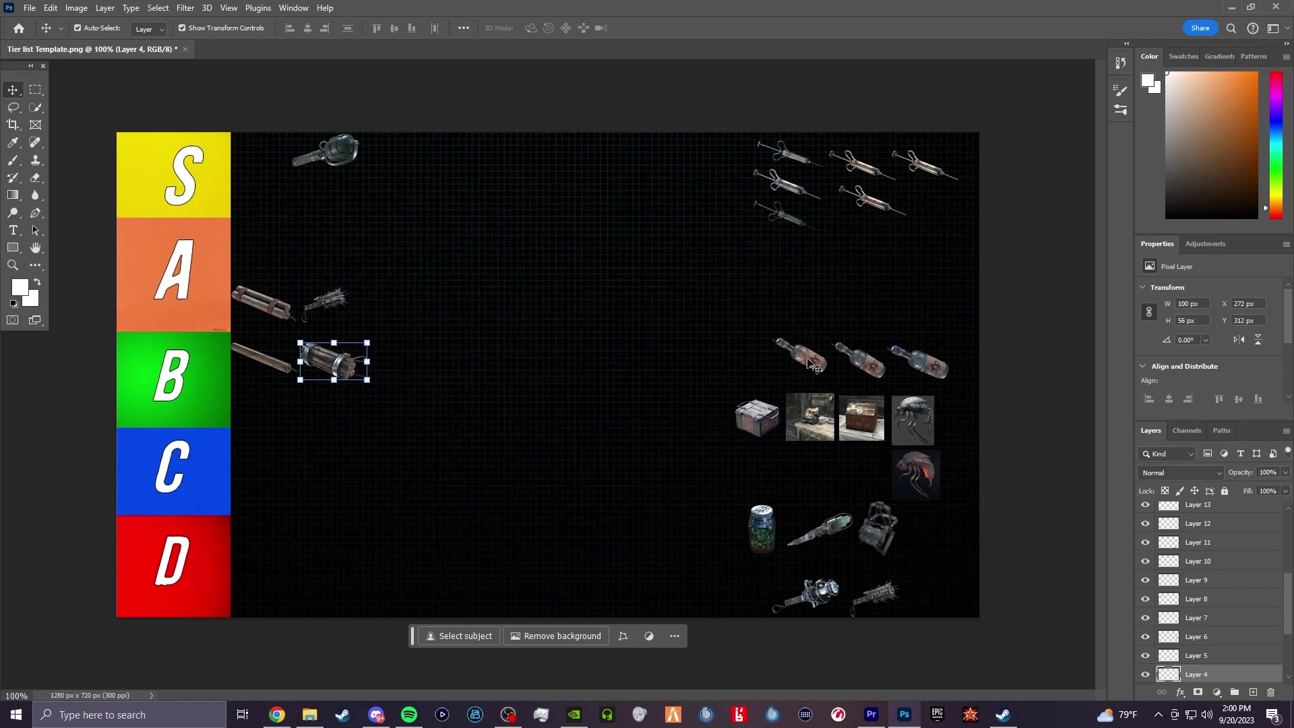
Step: Move the middle bottle to the start of the C row and the rightmost bottle below the dynamite stick in the B row
left_click(871, 375)
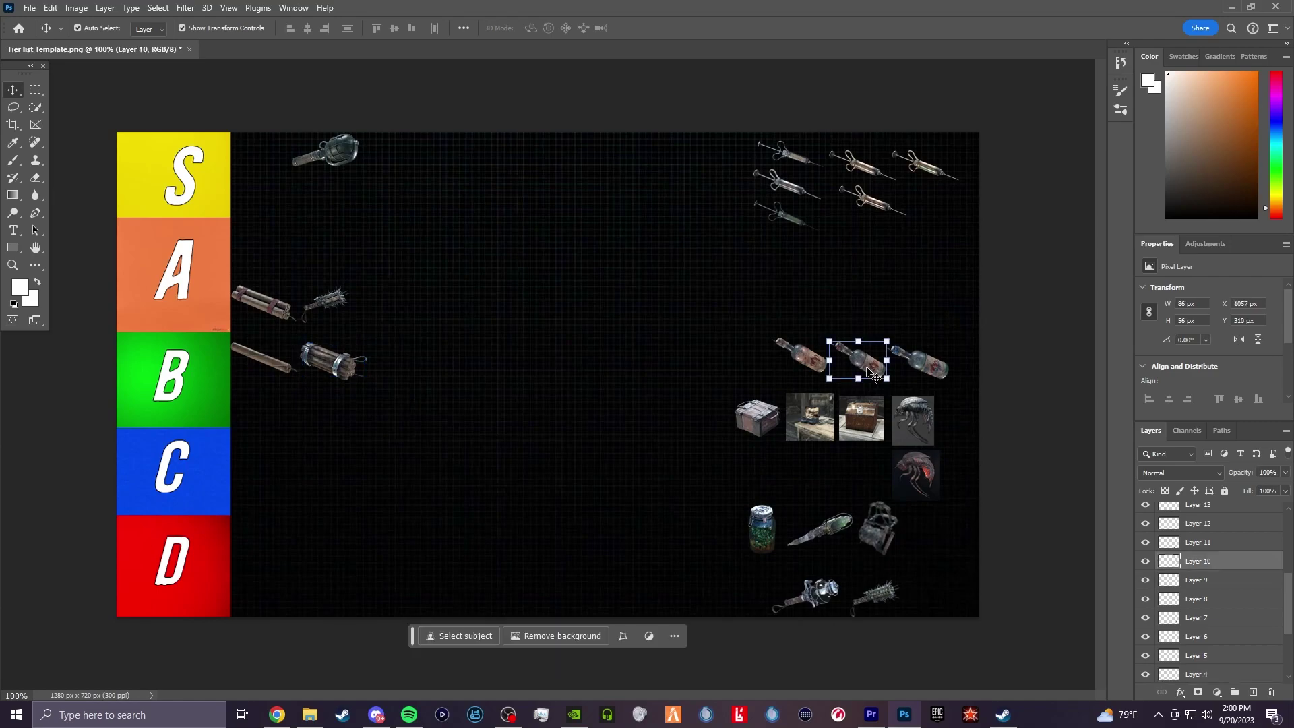
left_click_drag(869, 370, 263, 460)
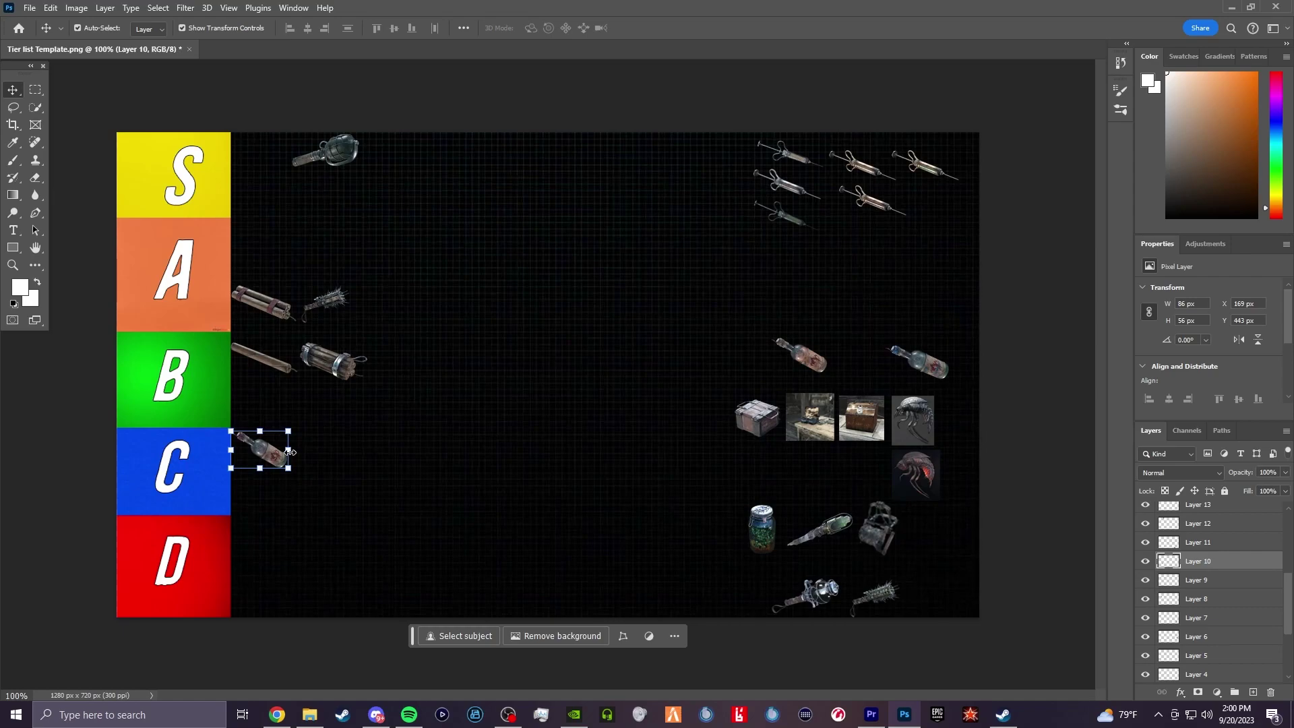
left_click(940, 372)
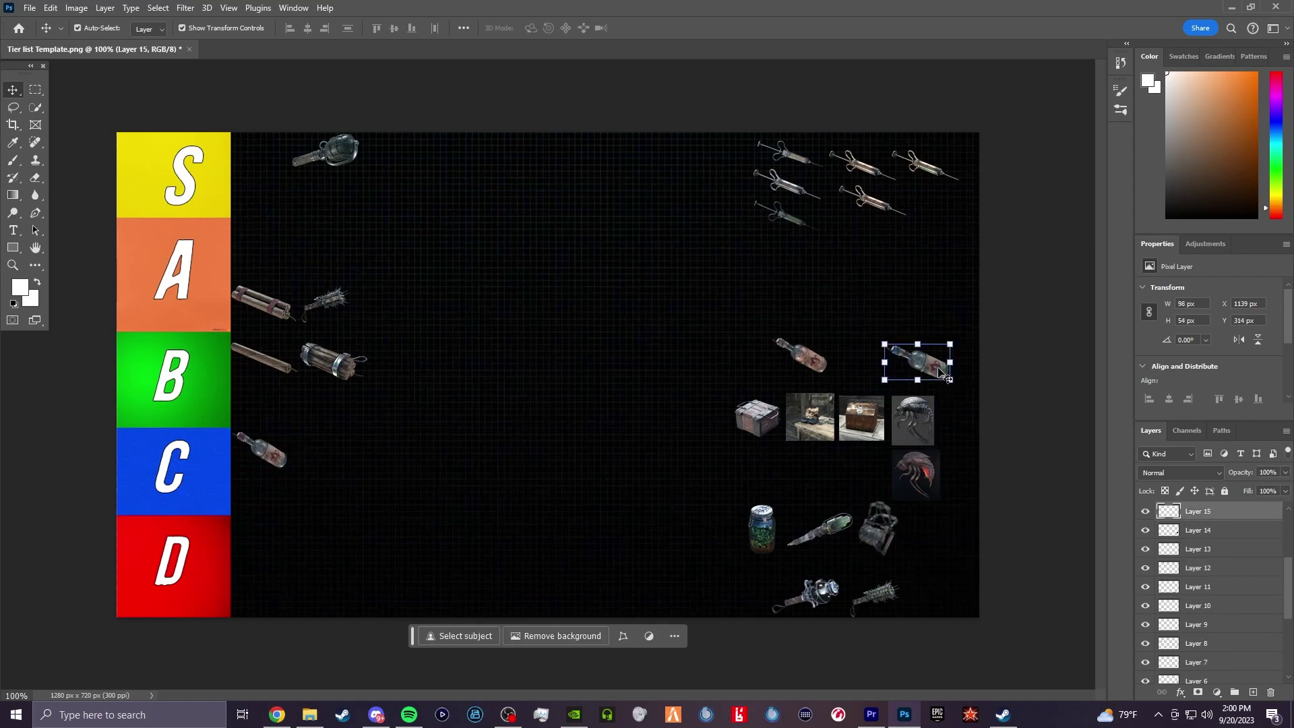
left_click_drag(940, 372, 277, 412)
left_click(291, 403)
left_click(309, 454)
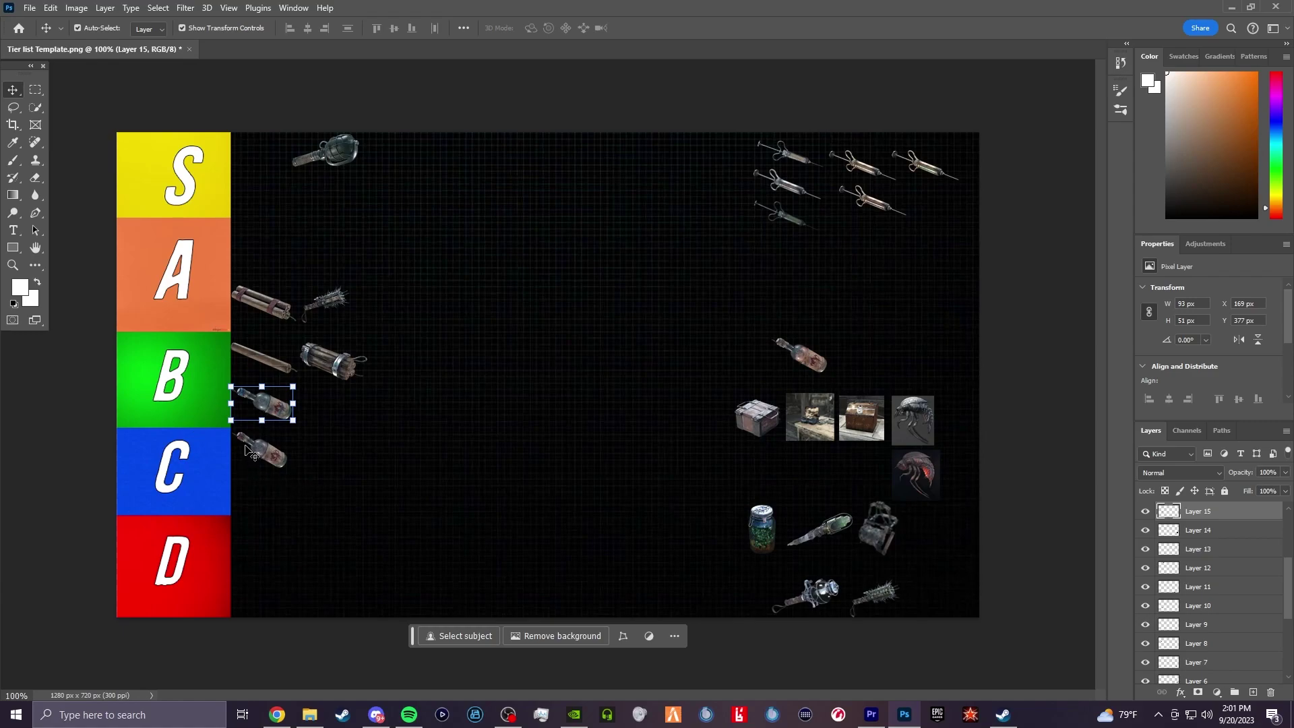
Step: Place the remaining bottle after the spiked bomb in the A row, and the glass jar after the large dynamite in the B row
left_click(802, 357)
left_click_drag(804, 359, 402, 309)
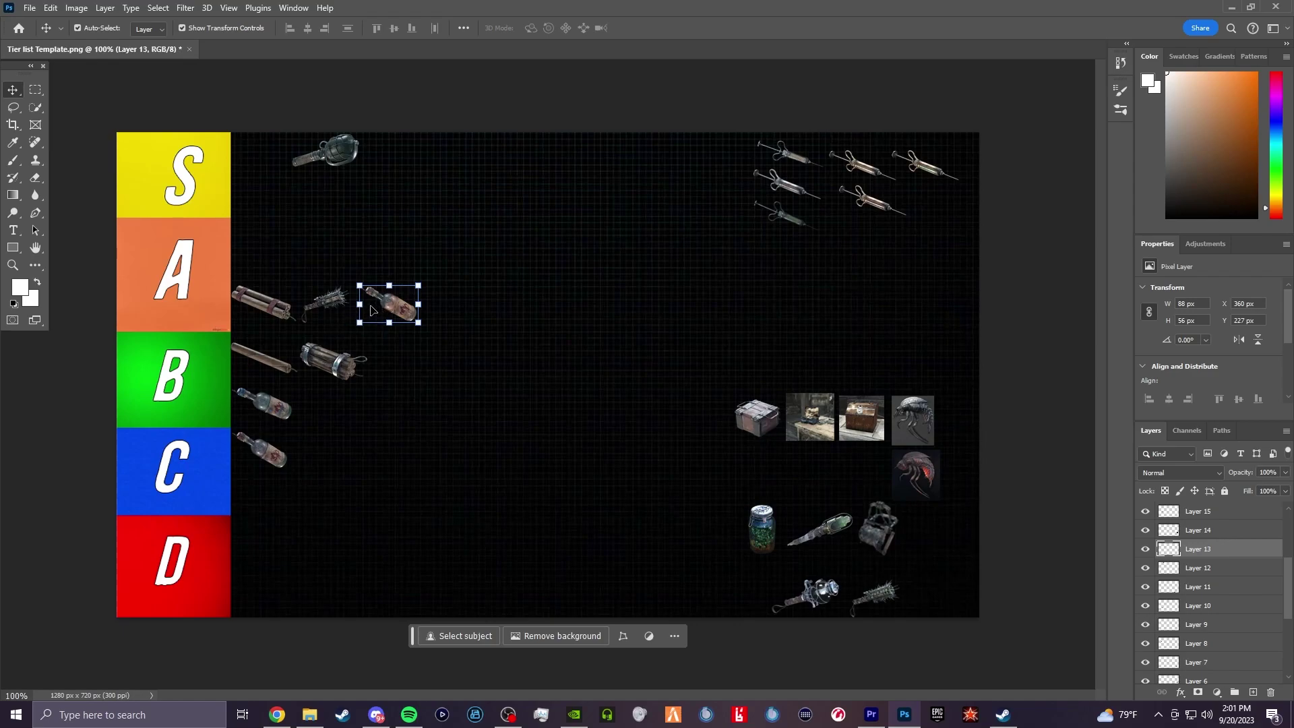
left_click(765, 532)
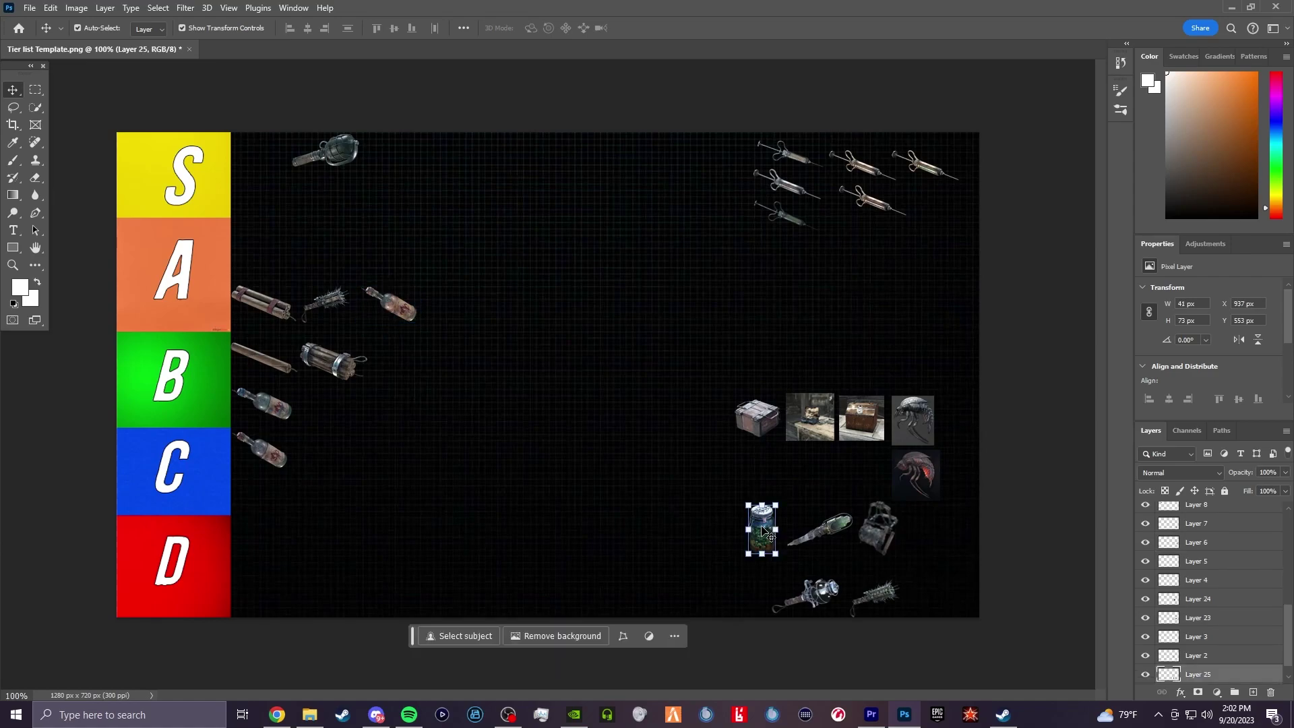
left_click_drag(764, 531, 394, 365)
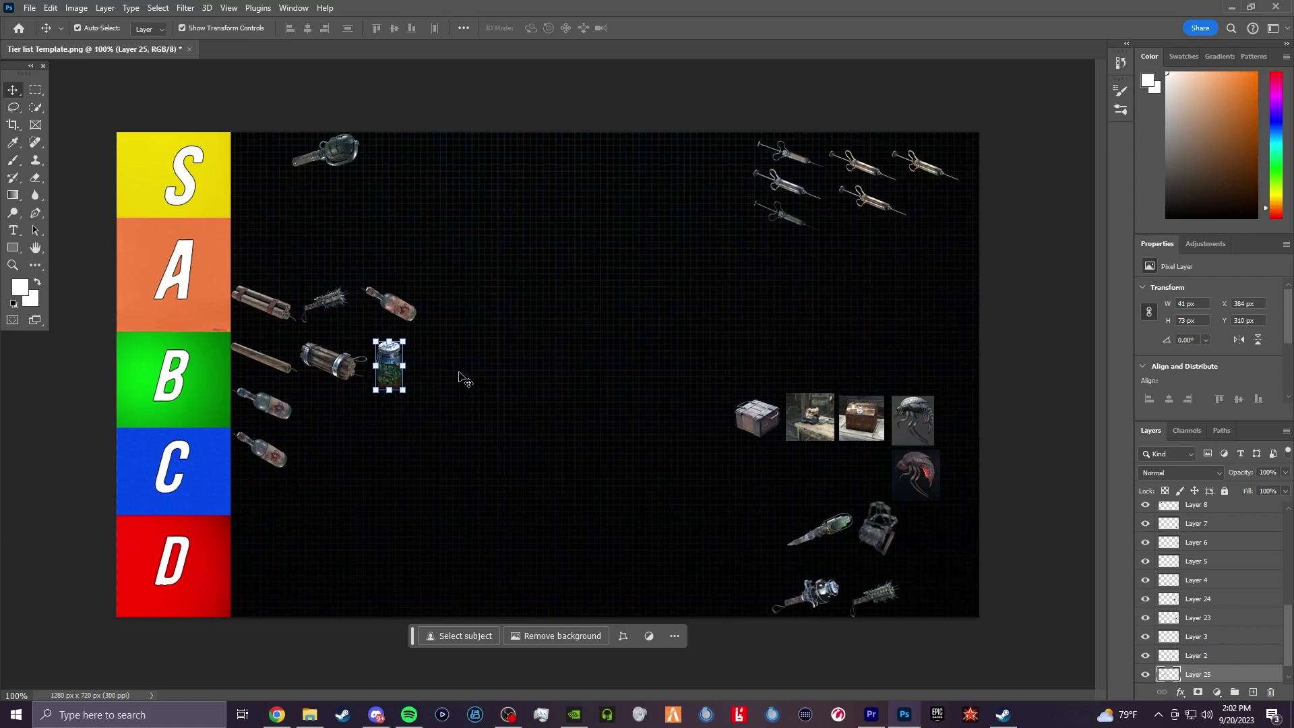
Step: Line up the grey crate, the wooden chest photo and the other box photo along the upper line of the A row
left_click(775, 423)
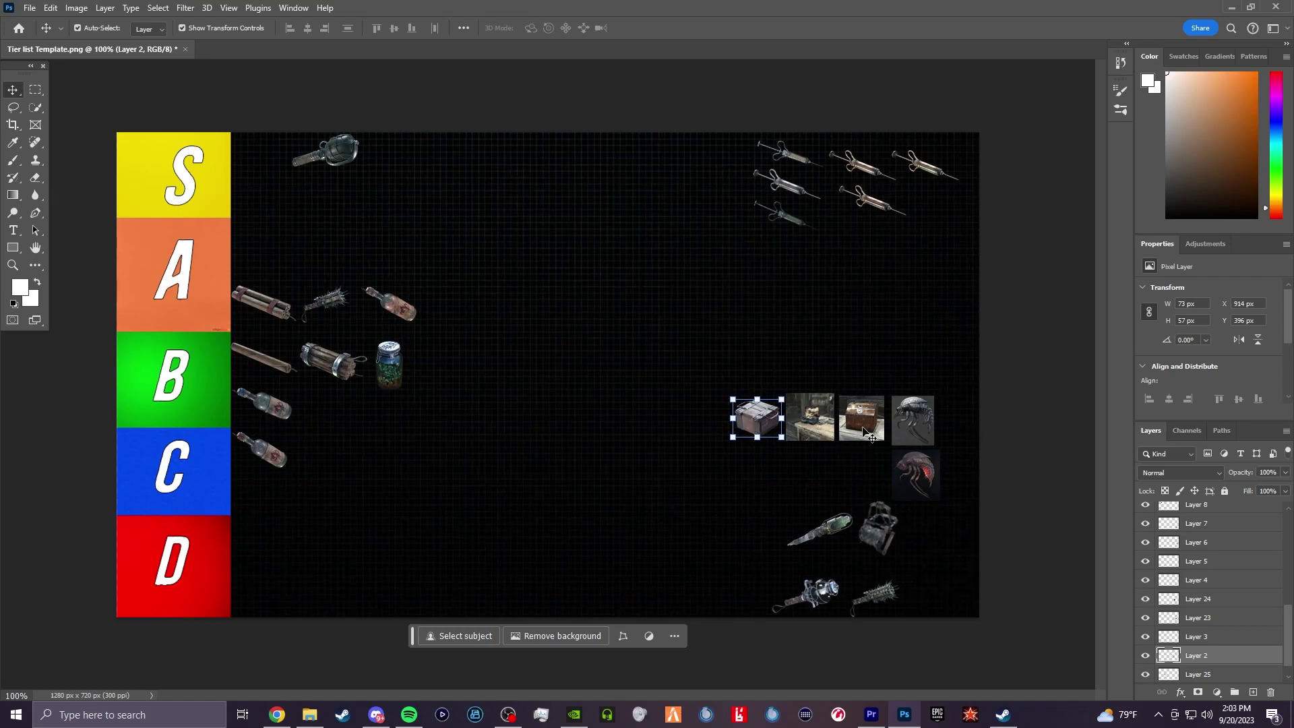
left_click_drag(759, 431, 261, 267)
left_click_drag(860, 419, 319, 254)
left_click_drag(312, 256, 313, 256)
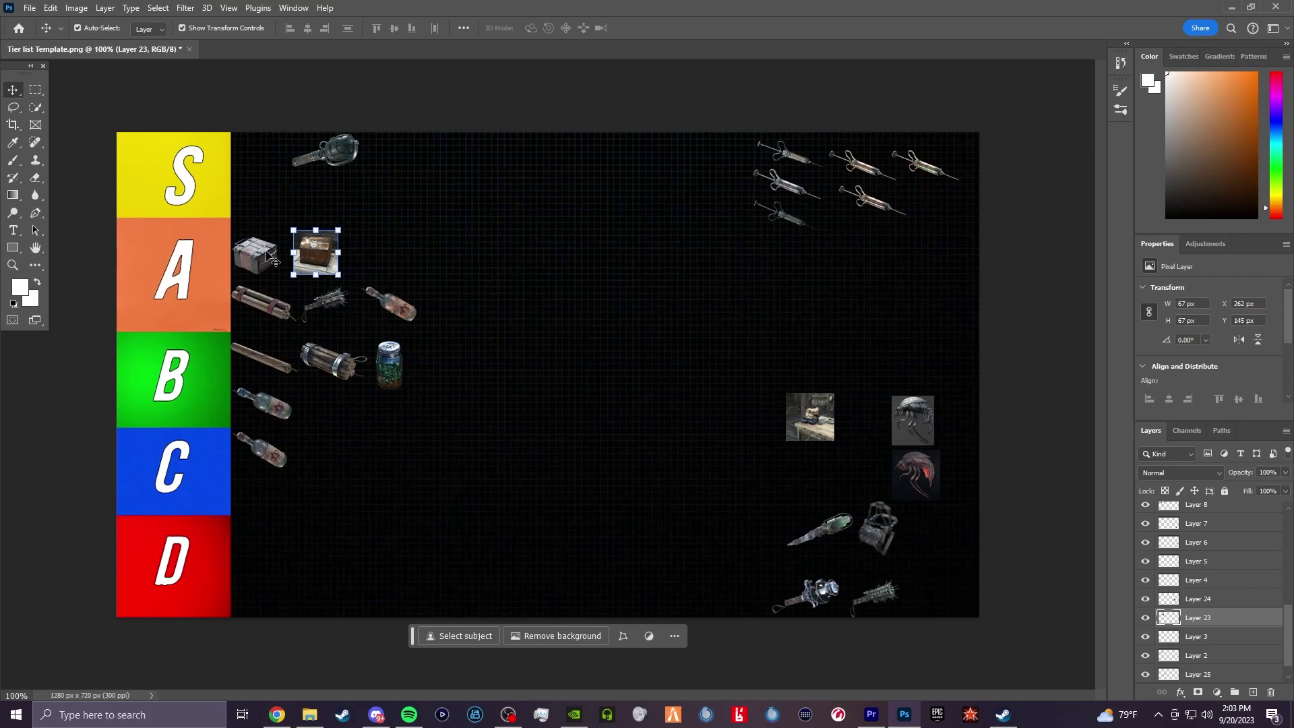
left_click(812, 417)
left_click_drag(823, 423, 399, 251)
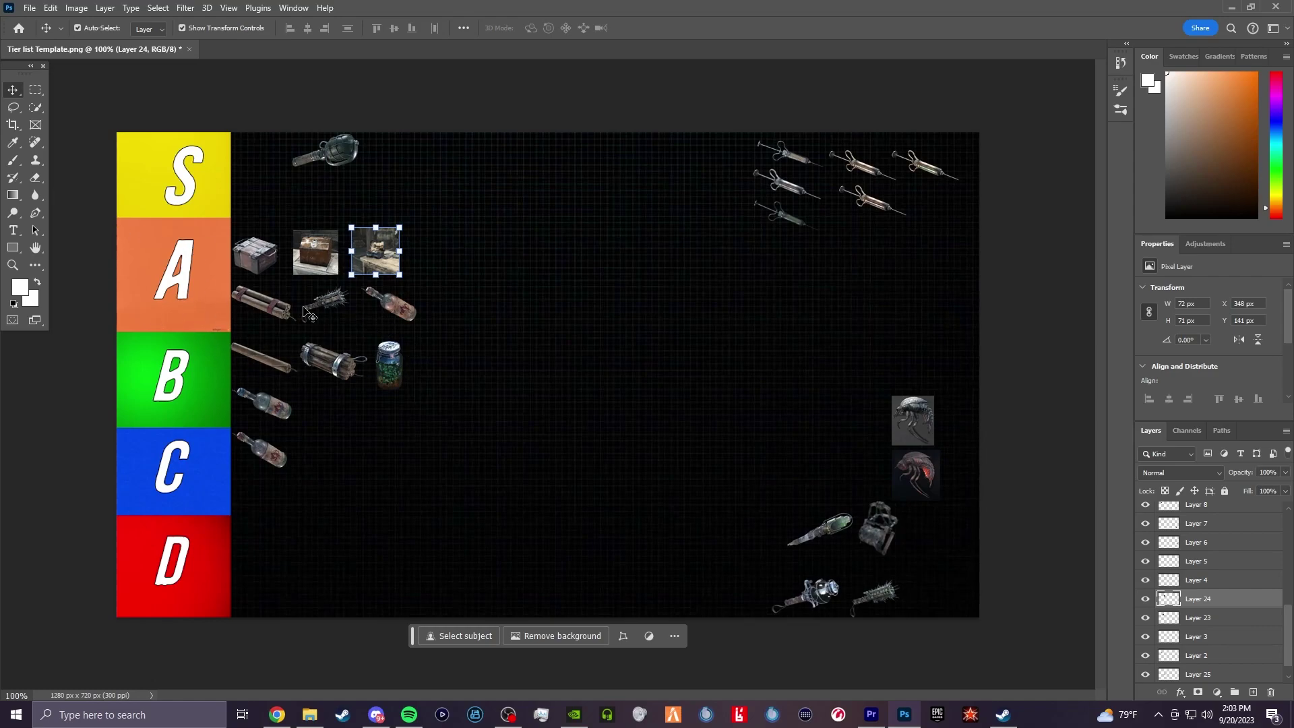
left_click(263, 253)
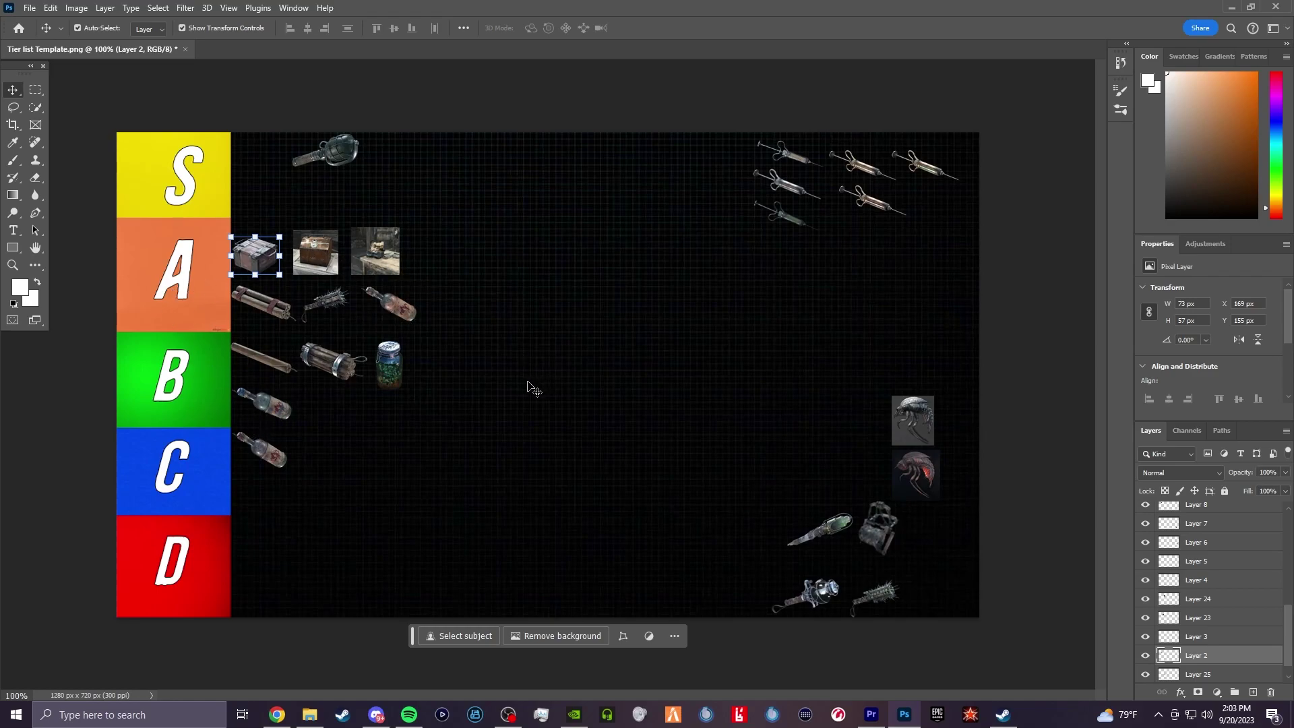
Step: Move the green-tipped item beside the bottle in the C row, and the remaining spiked bomb to the D row, scaled to 140.41%
left_click(842, 528)
left_click_drag(844, 529, 352, 453)
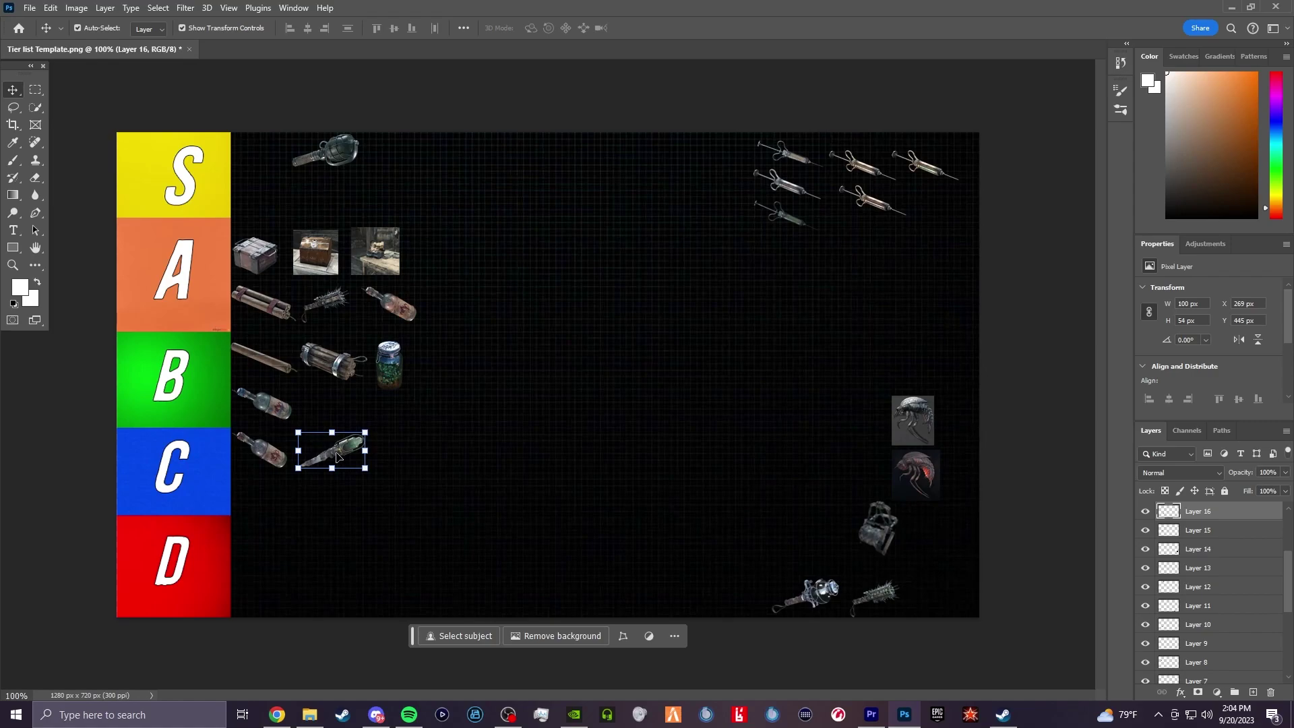
left_click(889, 598)
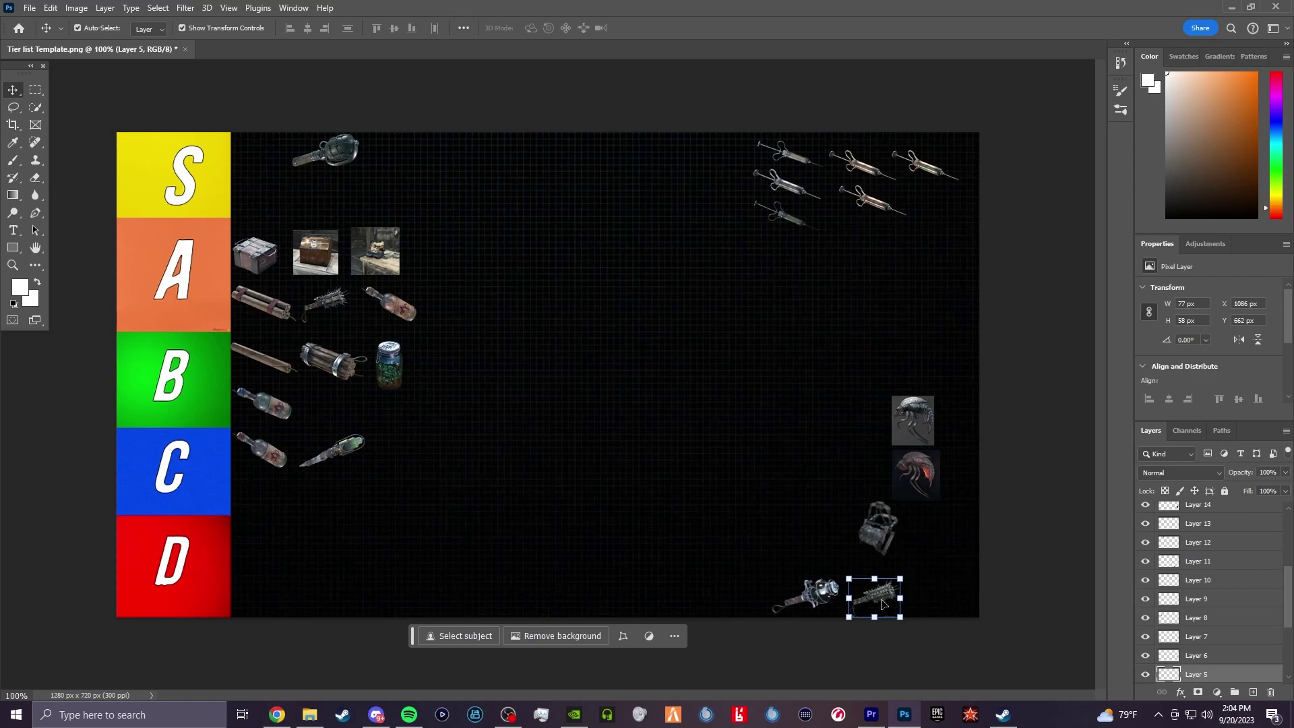
left_click_drag(879, 600, 281, 583)
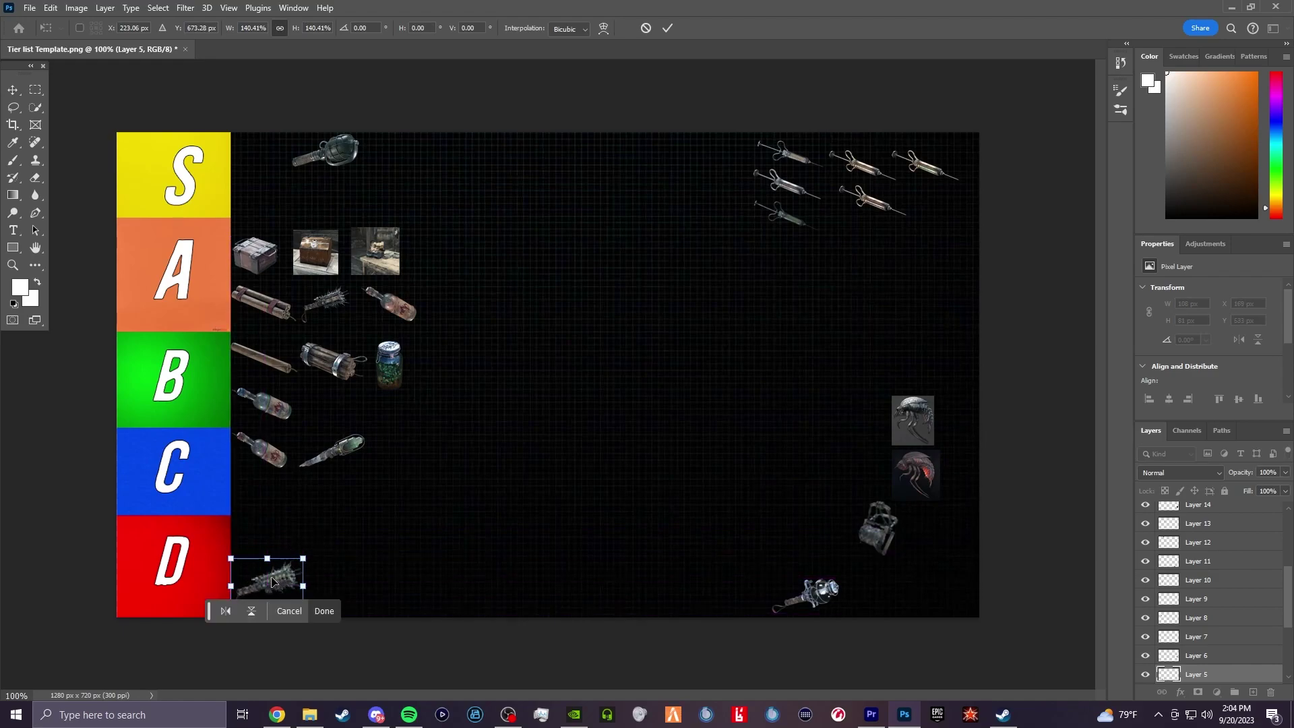
left_click(321, 613)
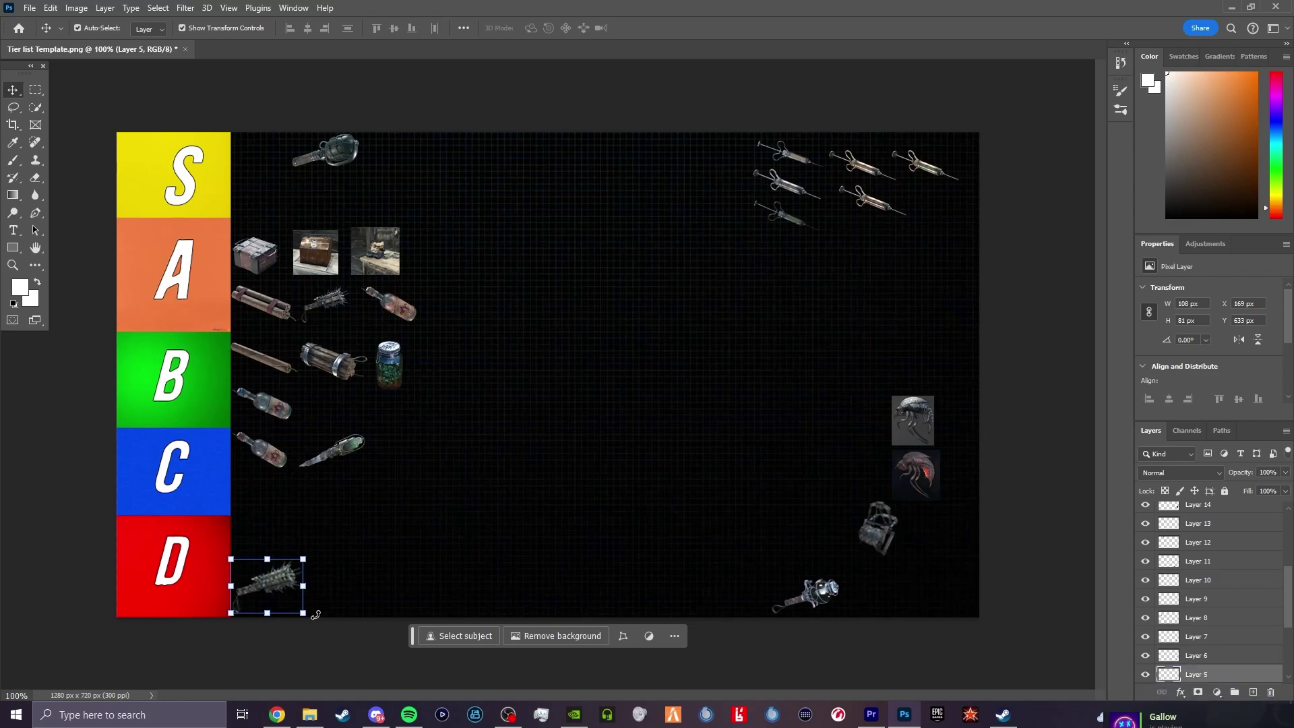
Step: Place the silver-topped bomb at the start of the S row before the round flask, and the dark lantern-like item after the A row's photos
left_click(823, 597)
left_click_drag(823, 597, 346, 160)
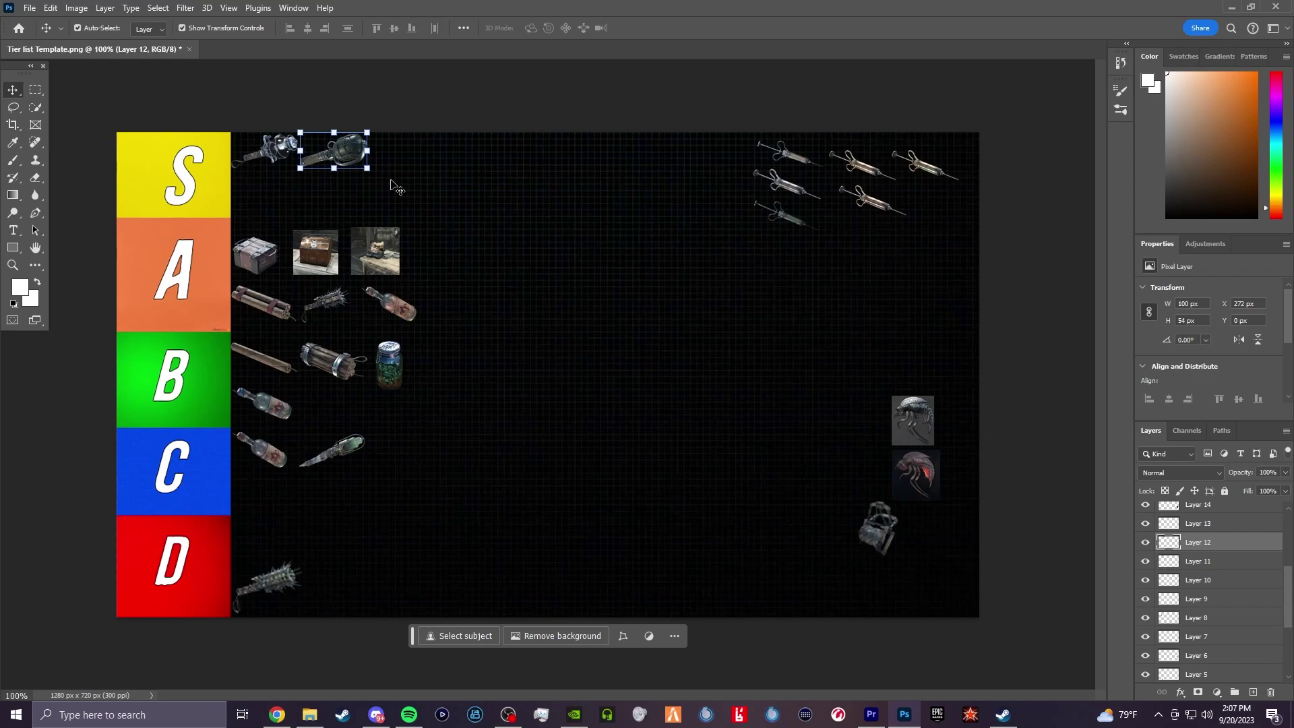
left_click(876, 543)
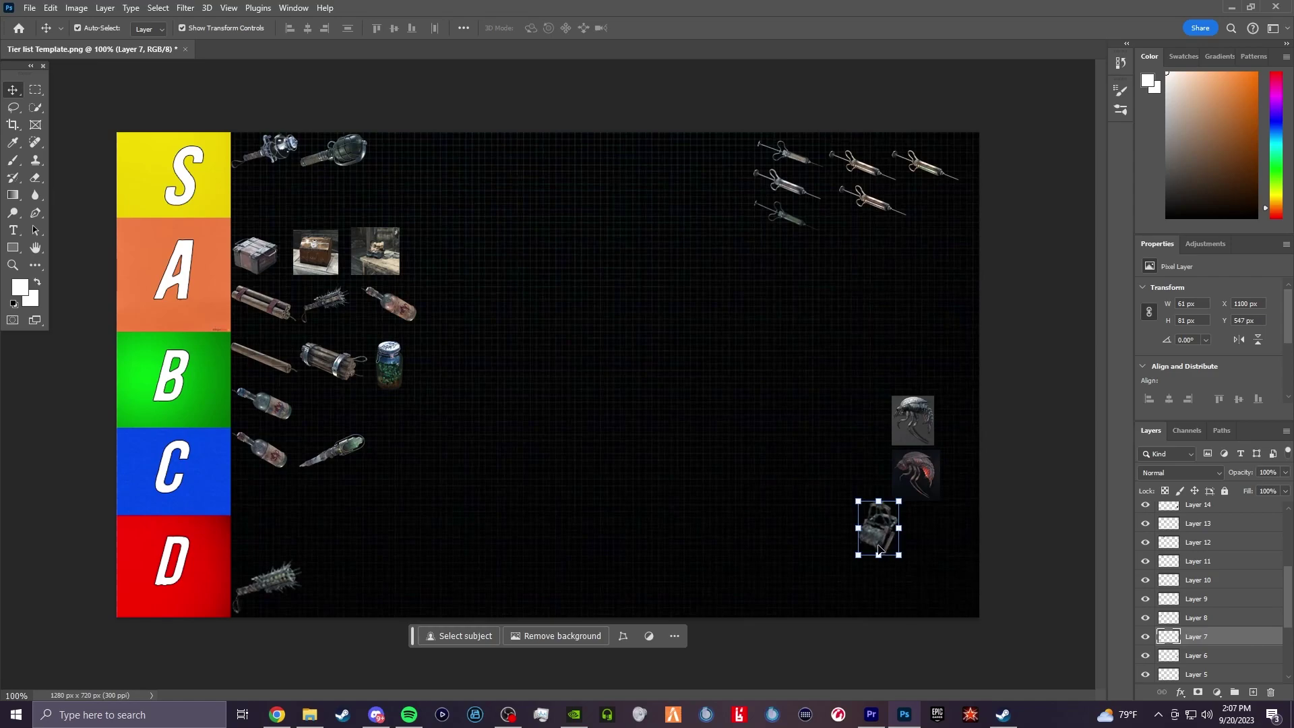
left_click_drag(879, 548, 443, 271)
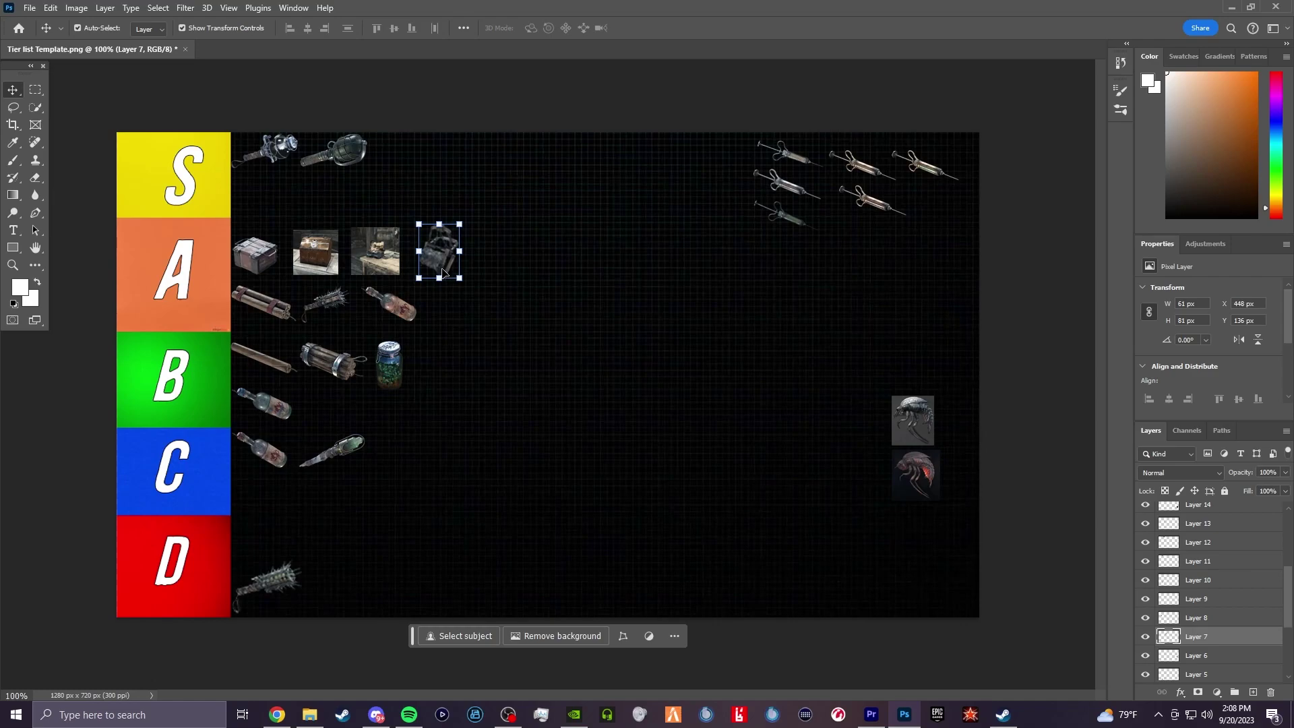
Step: Move the red beetle after the bottle in the A row and the grey beetle after the jar in the B row
left_click(917, 487)
left_click_drag(914, 487, 446, 315)
left_click(915, 436)
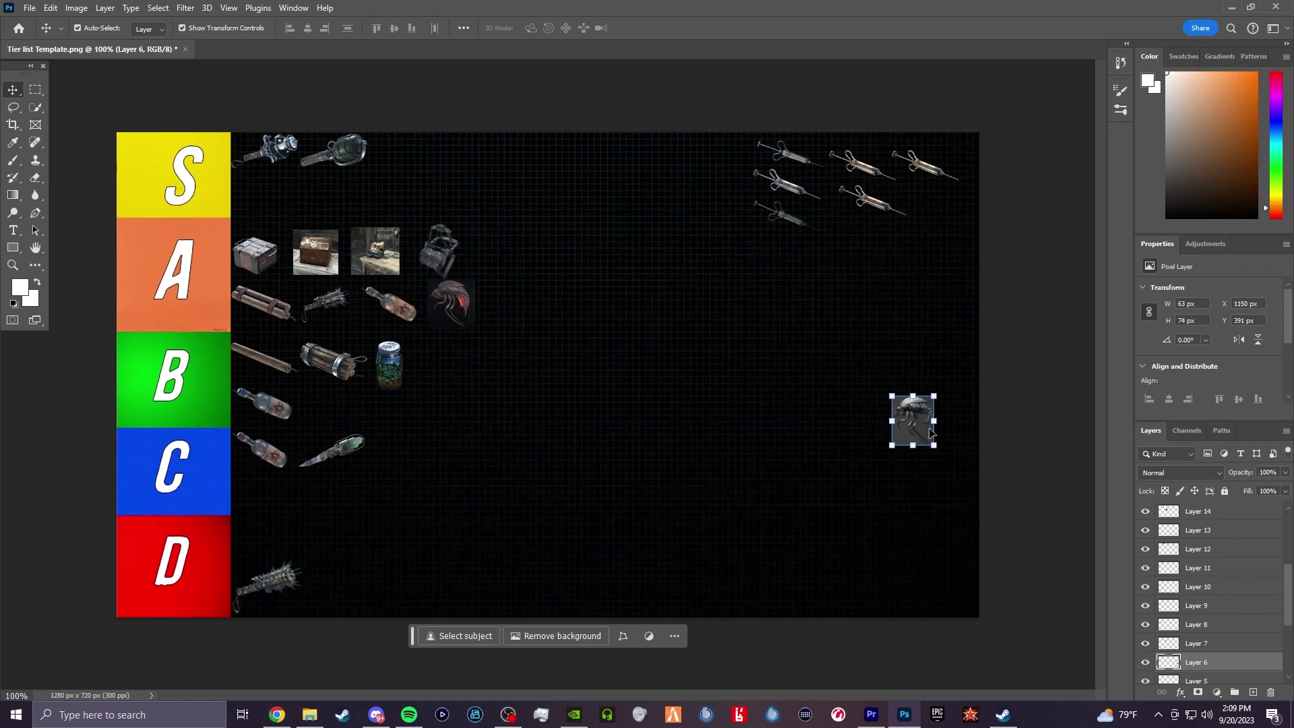
left_click_drag(920, 435, 441, 382)
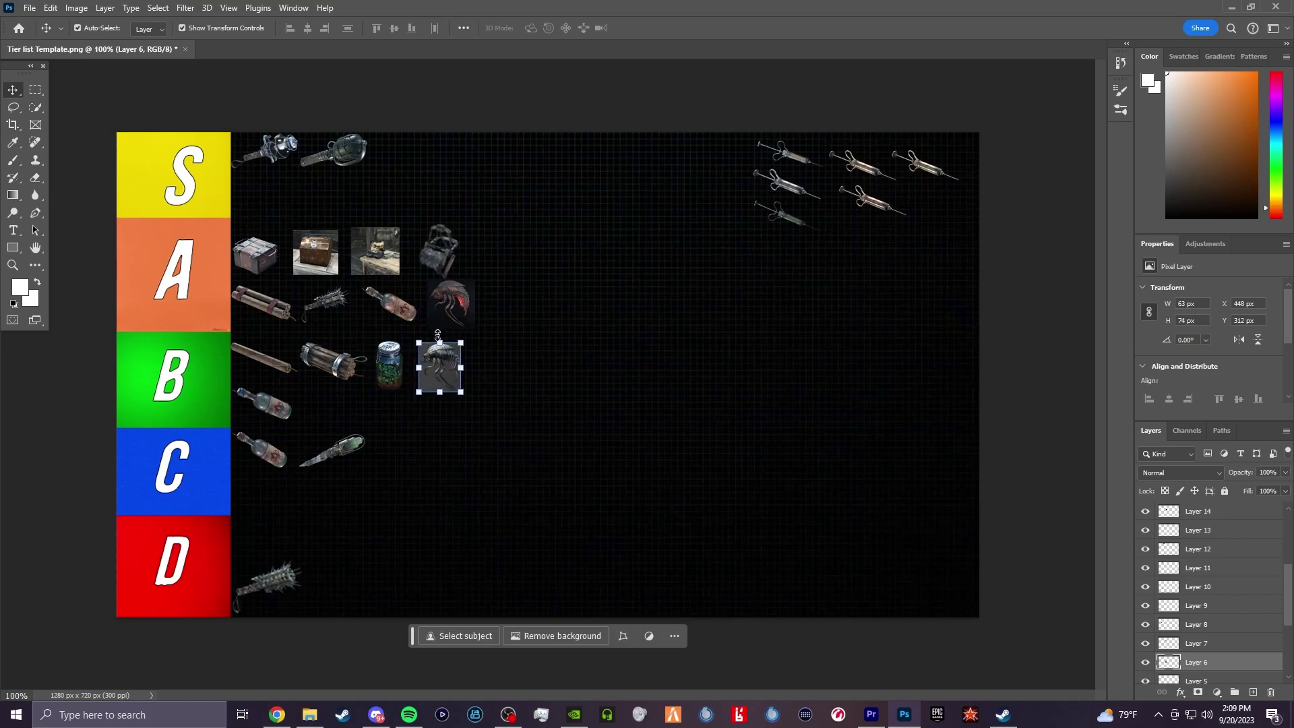
Step: Move the red beetle to the end of the A row's upper line and resize it to about 64 by 68 px
left_click(455, 311)
left_click_drag(470, 304, 515, 254)
left_click(494, 352)
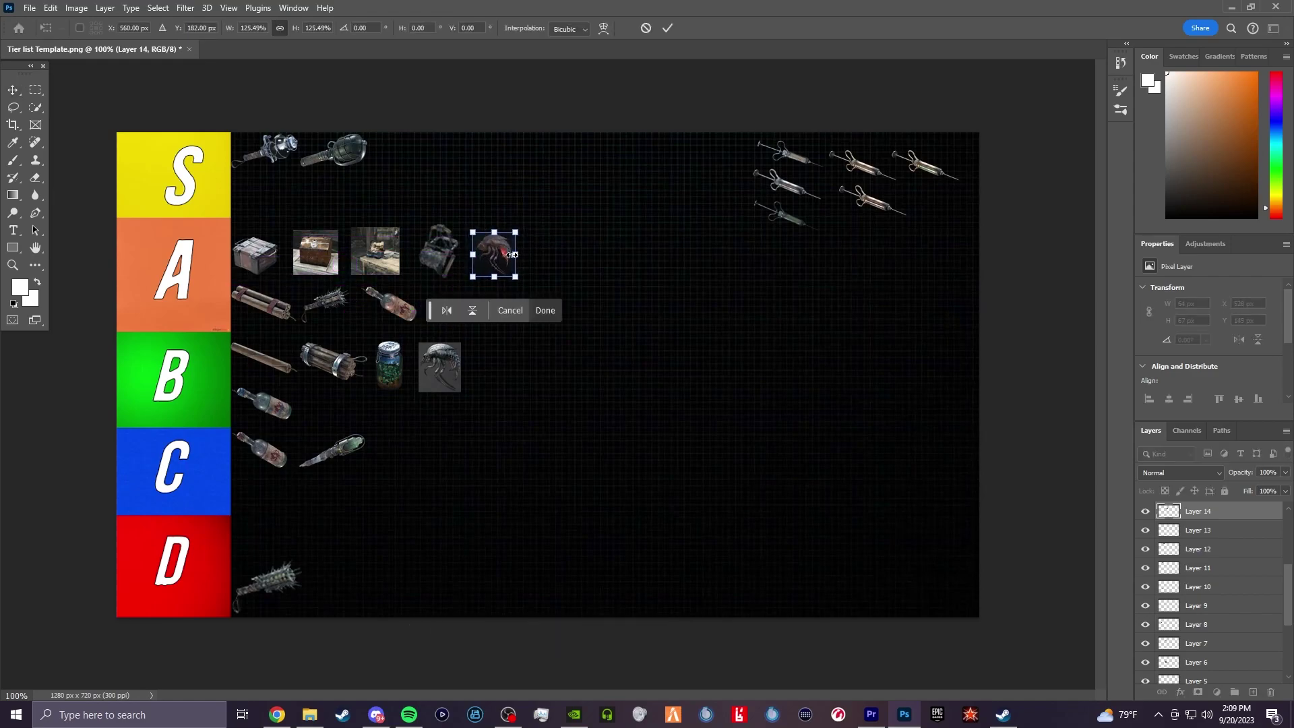
left_click(547, 310)
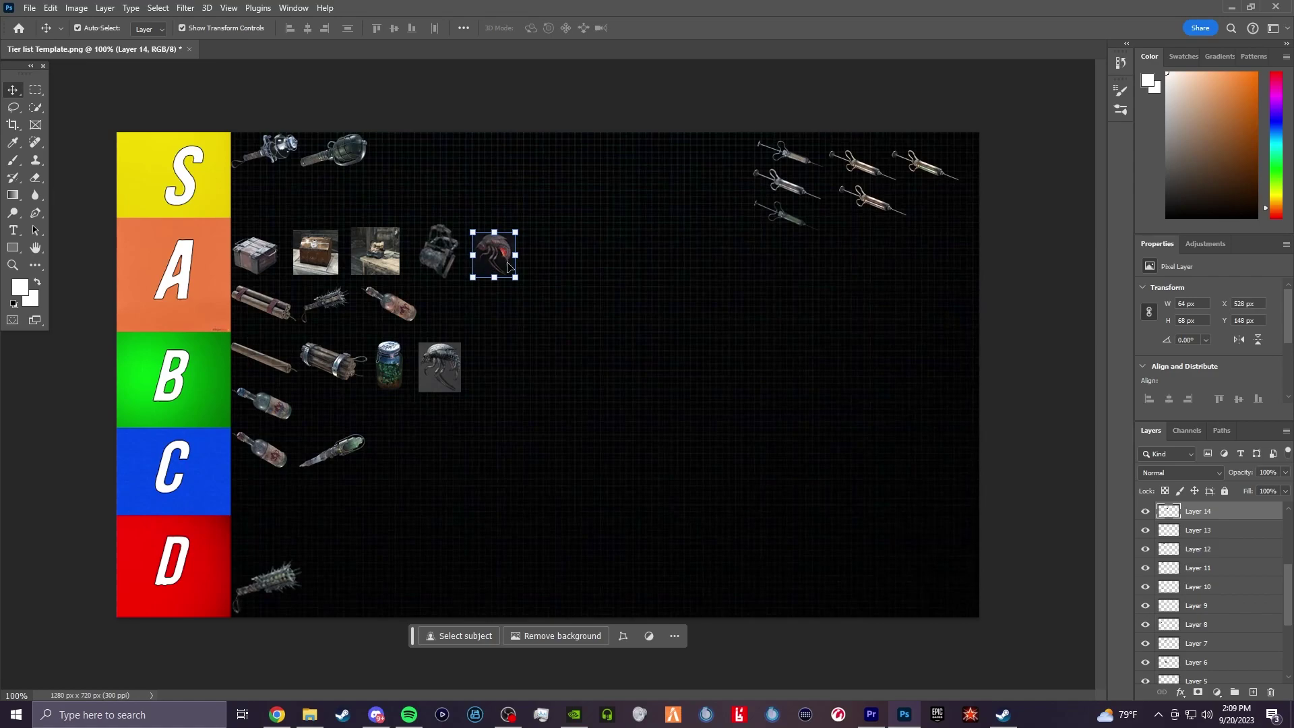
left_click(435, 382)
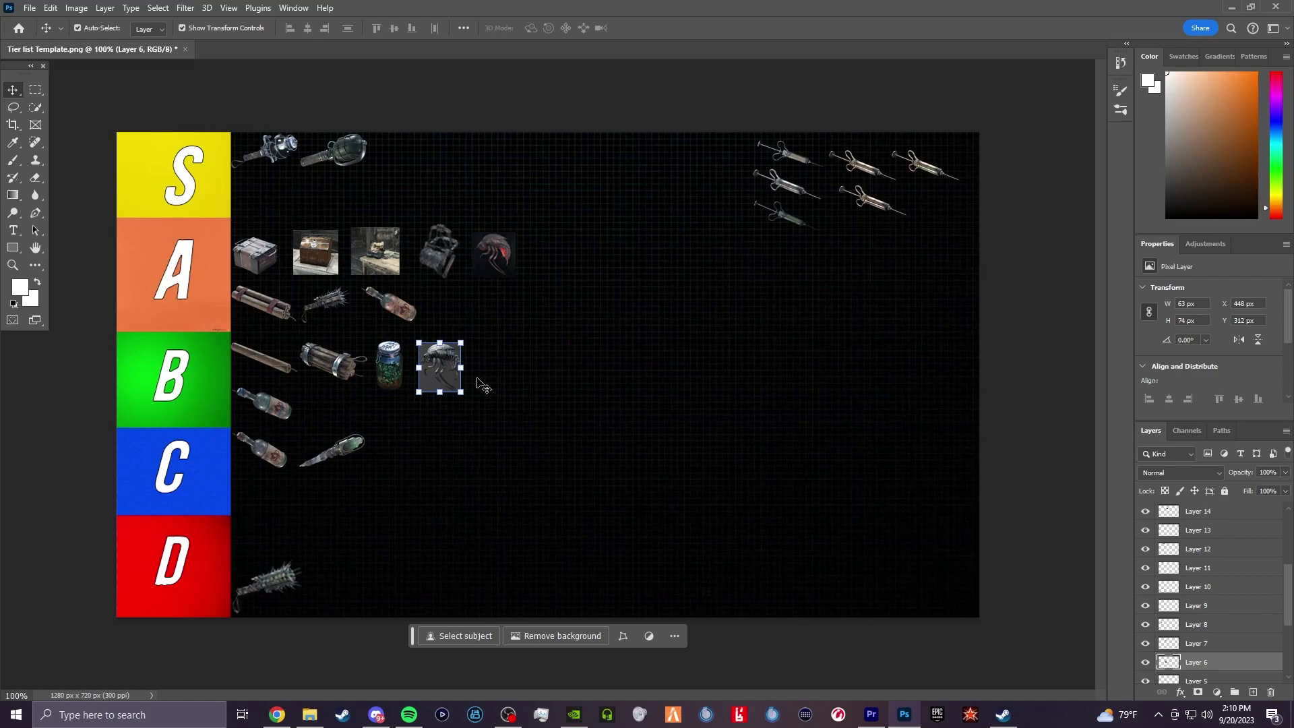
Step: Move the syringe from the middle of the unranked left column after the A row's bottle, and the dark green syringe below it after the B row's grey beetle
left_click(809, 228)
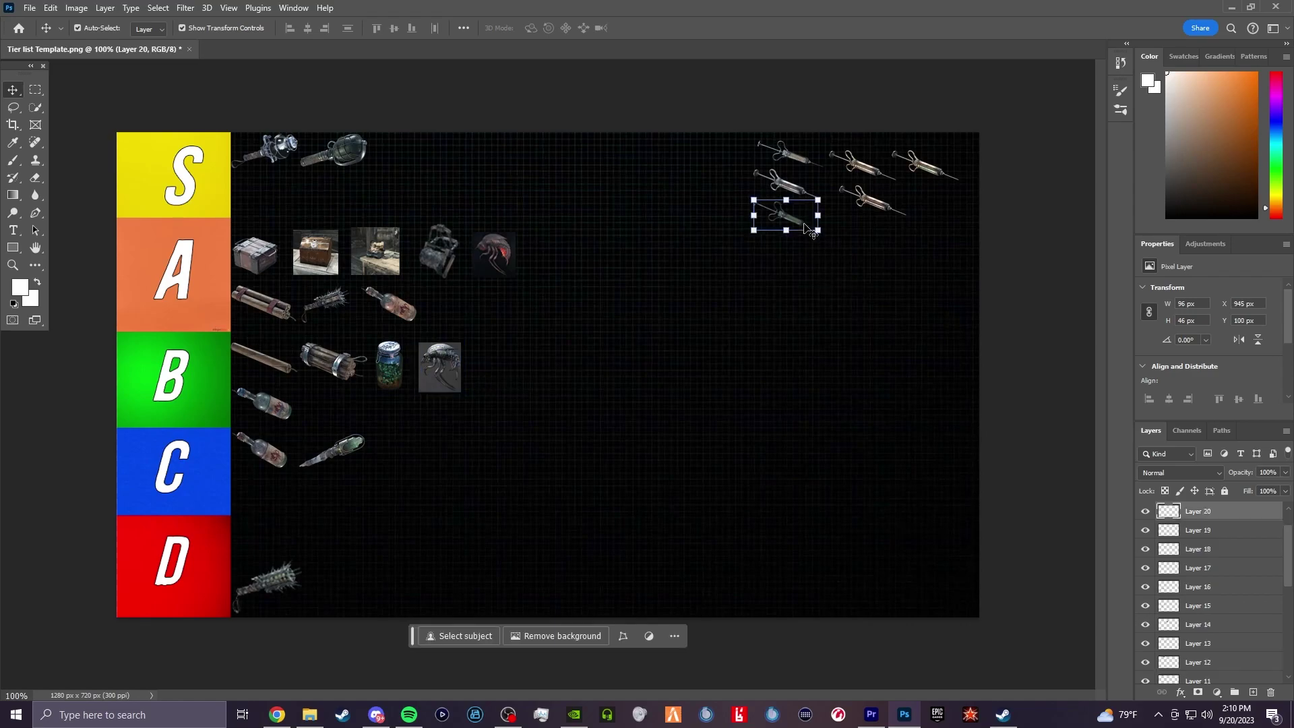
left_click(787, 187)
left_click_drag(787, 187, 471, 304)
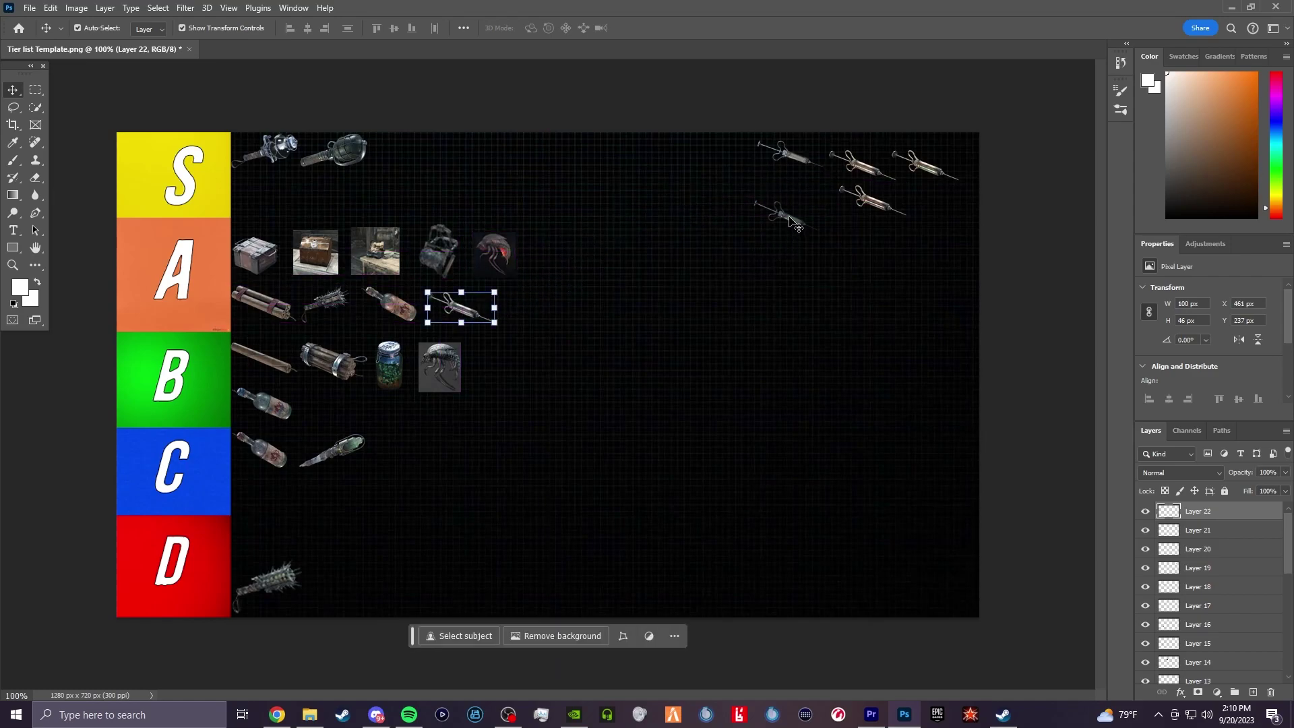
left_click(794, 222)
left_click_drag(790, 222, 507, 375)
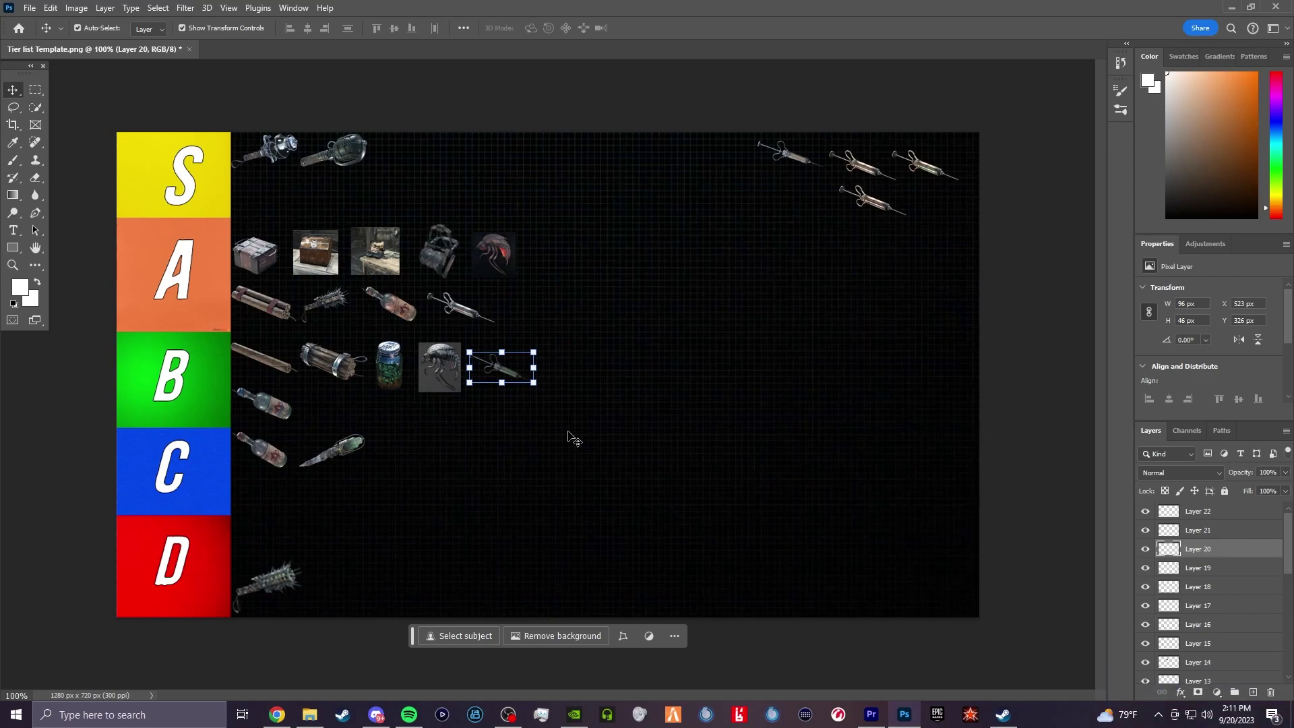
Step: Move the thin syringe left of the top pair to the end of the A row's lower line, and the lower red syringe after the S row's flask
left_click(928, 173)
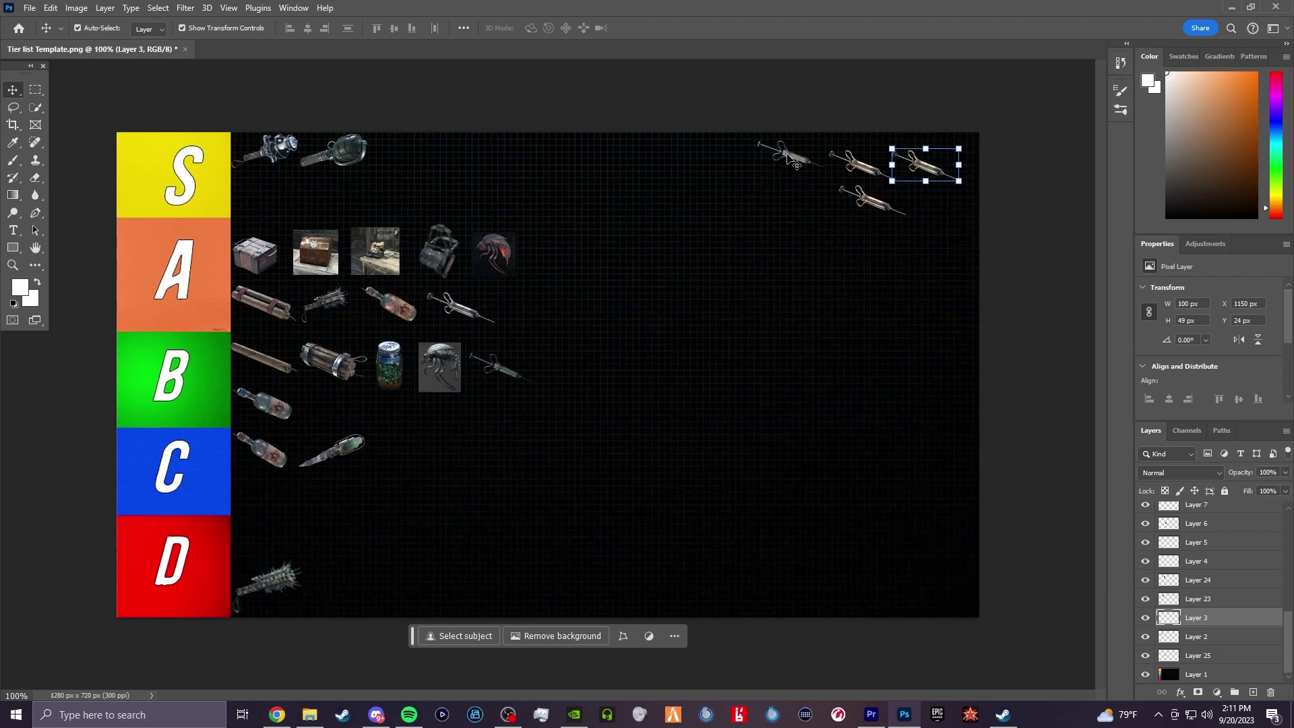
left_click(790, 159)
left_click_drag(790, 159, 534, 314)
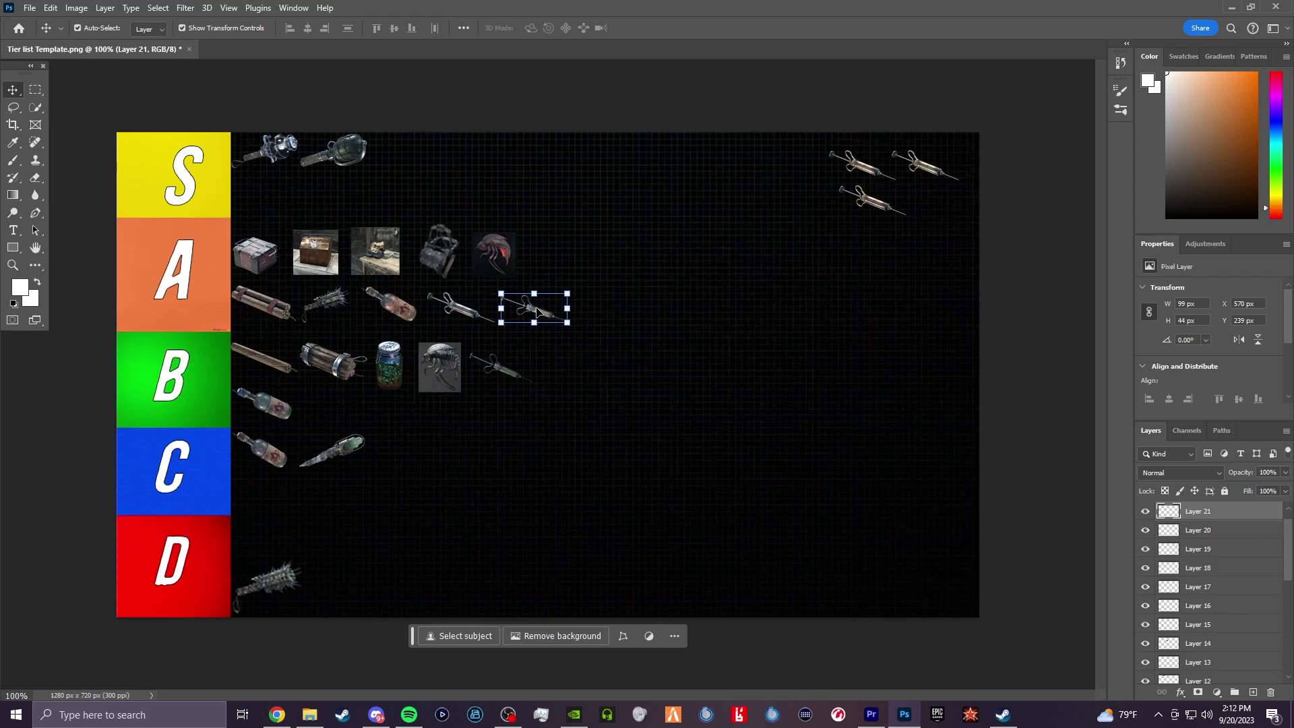
left_click(873, 204)
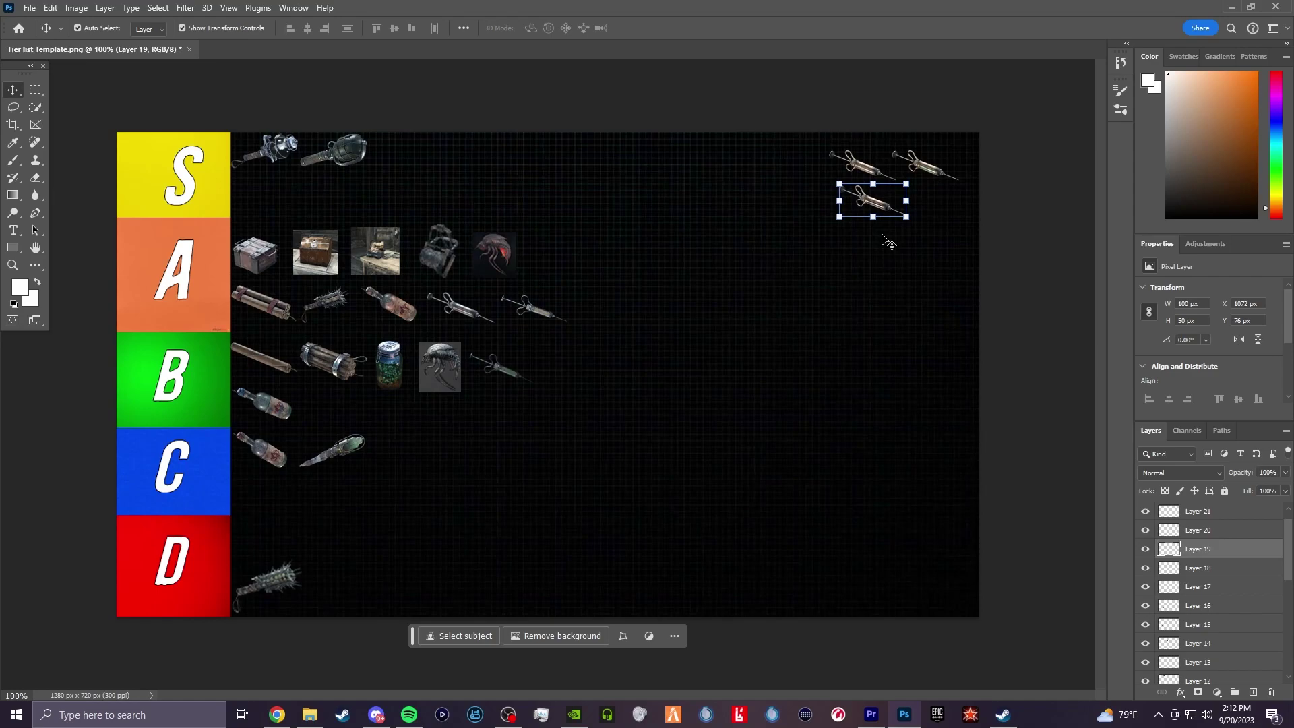
left_click_drag(876, 209, 424, 162)
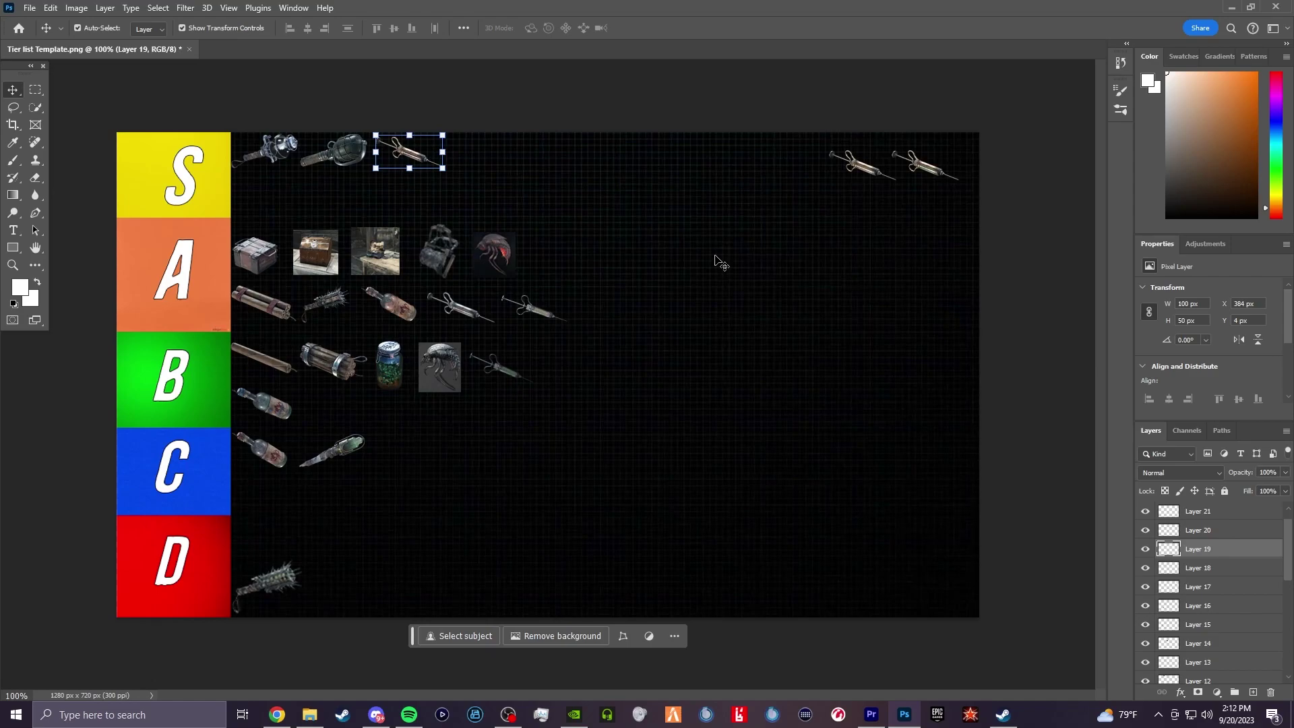
Step: Move the last two unranked syringes after the red beetle in the A row's upper line, the rightmost one first, closing up the gap between them
left_click(934, 174)
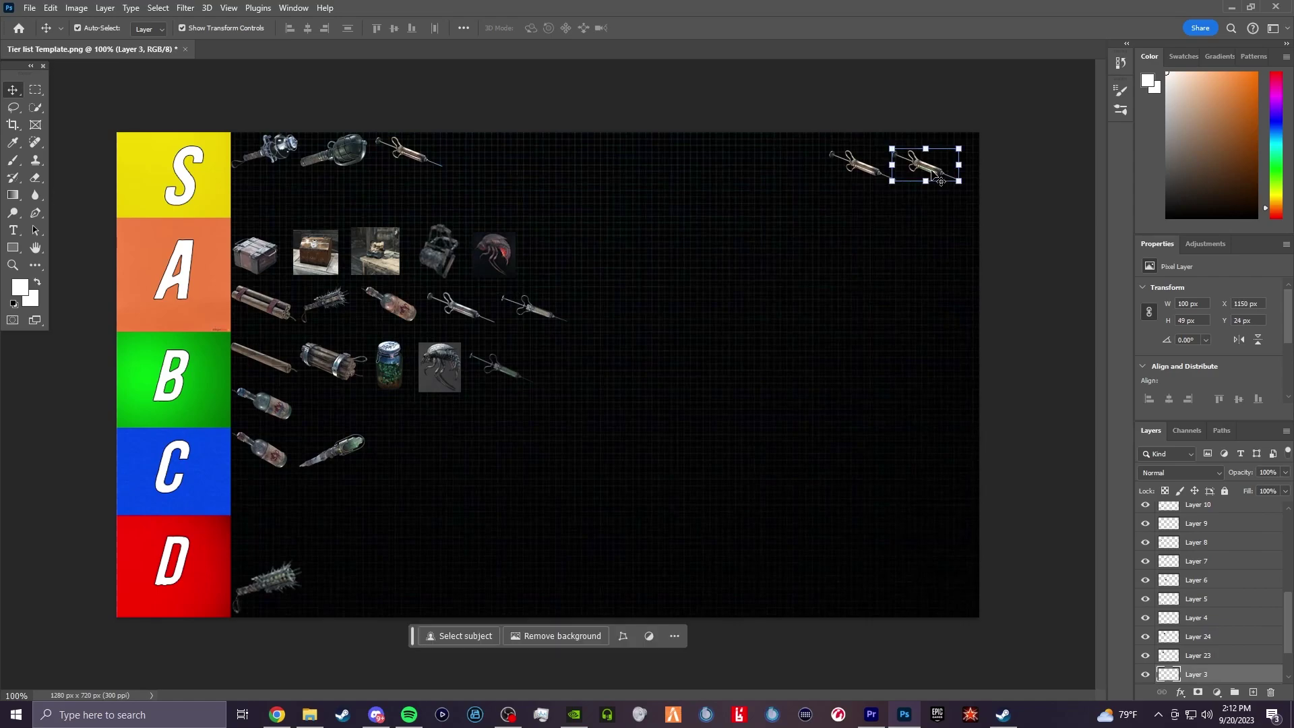
left_click_drag(941, 180, 569, 265)
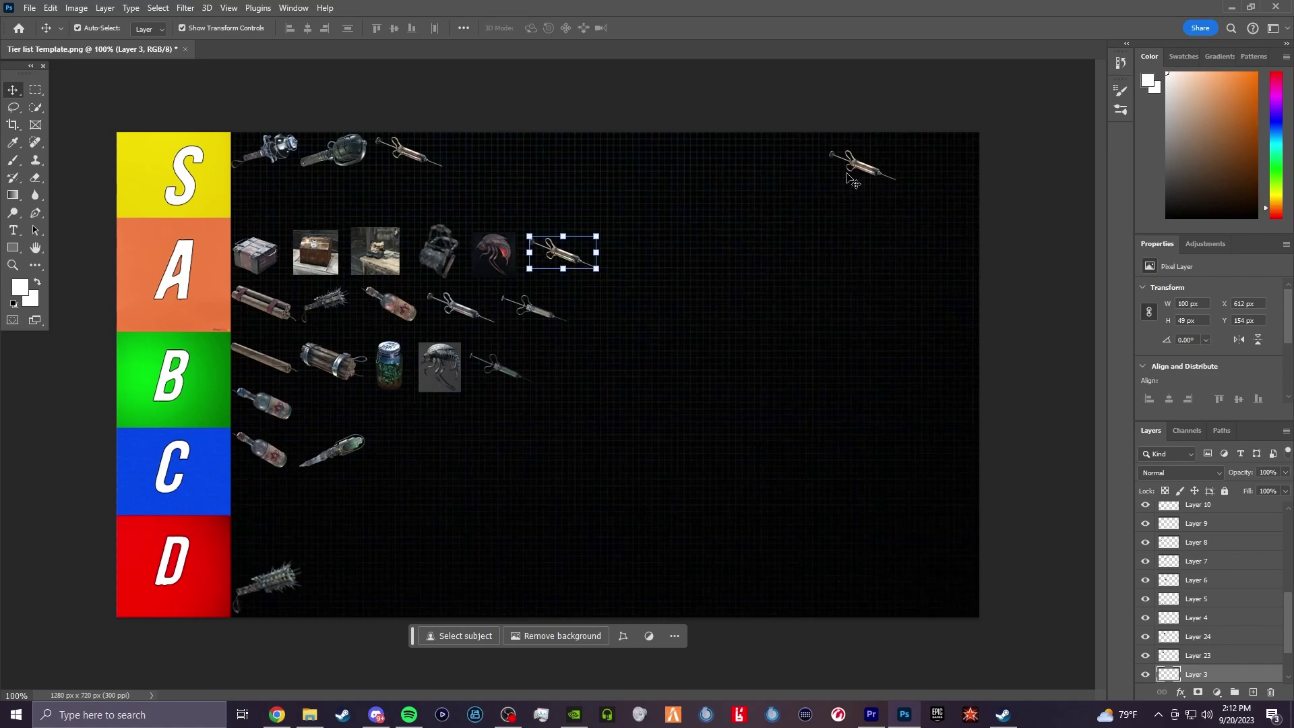
left_click(870, 172)
left_click_drag(871, 174, 657, 262)
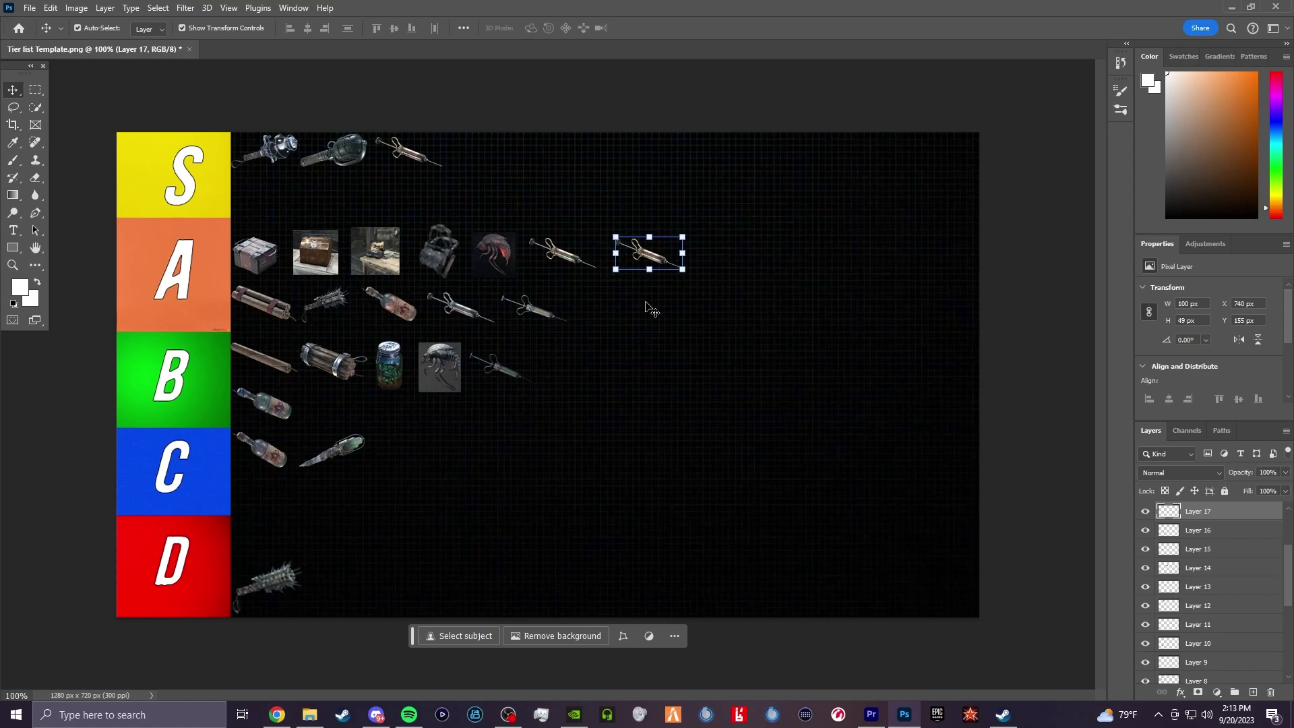
left_click(649, 264)
left_click_drag(651, 260, 640, 260)
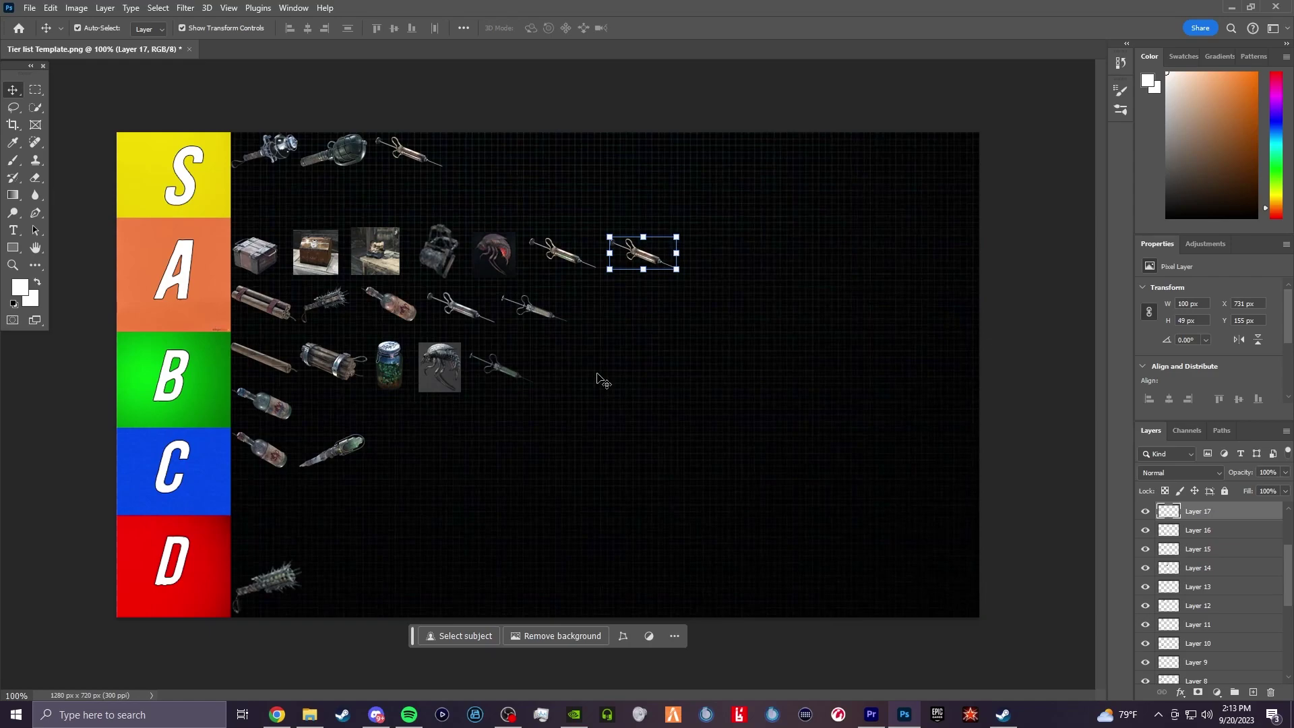